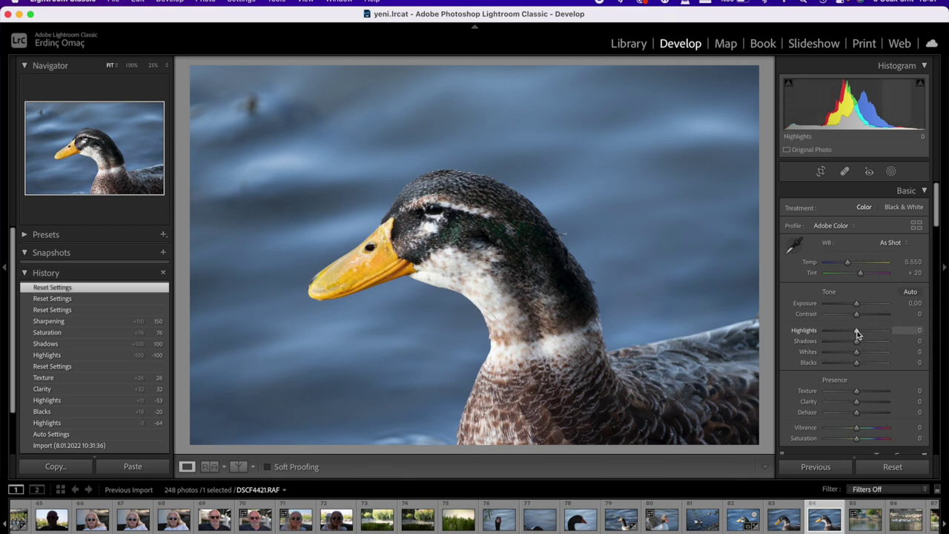
# Step: Pull Highlights to -100, Shadows to +100 and Saturation to +71, then reset the duck photo
pyautogui.moveTo(858, 332); pyautogui.dragTo(775, 326)
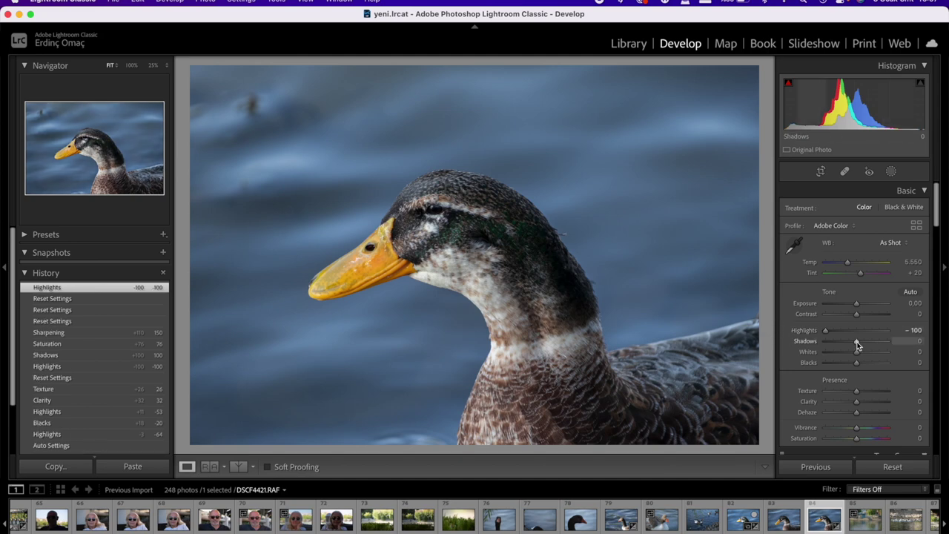
pyautogui.moveTo(858, 344); pyautogui.dragTo(915, 334)
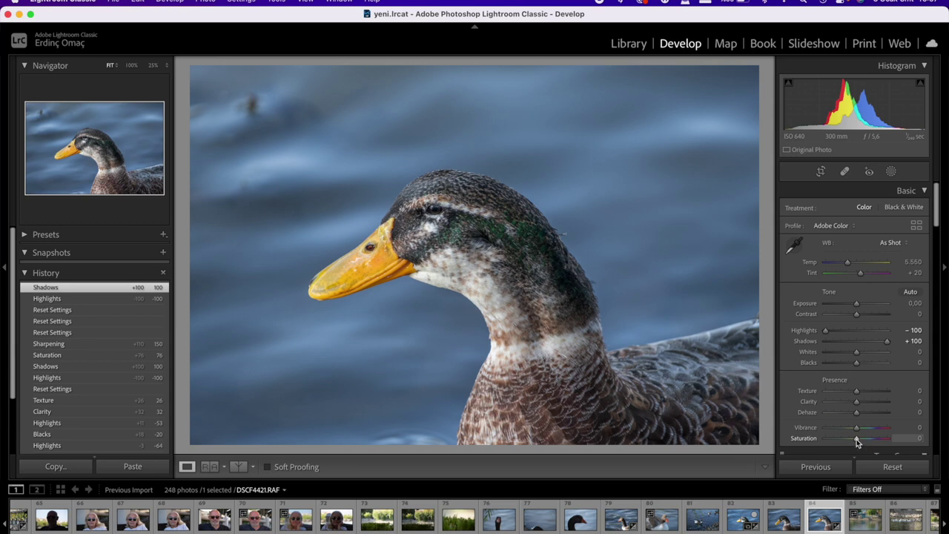
pyautogui.scroll(-3, 857, 434)
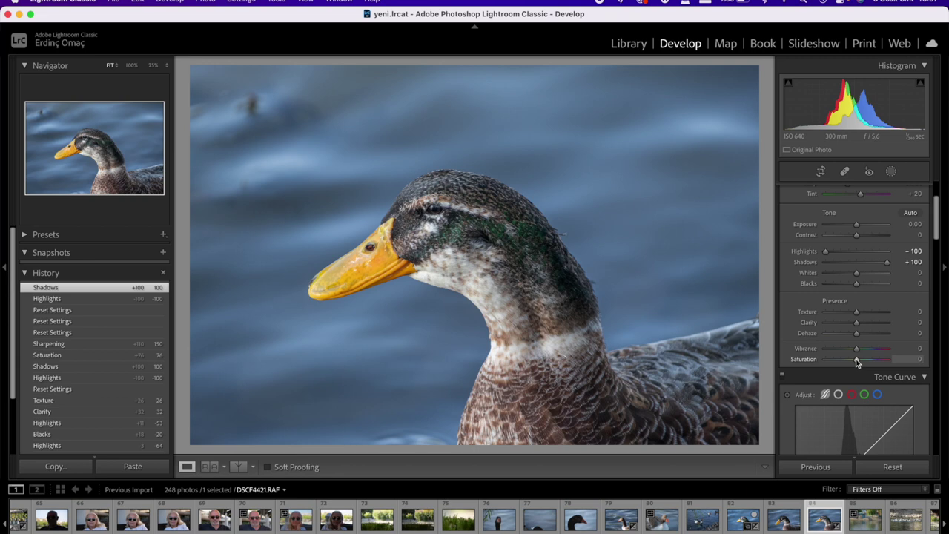
pyautogui.moveTo(856, 361); pyautogui.dragTo(875, 354)
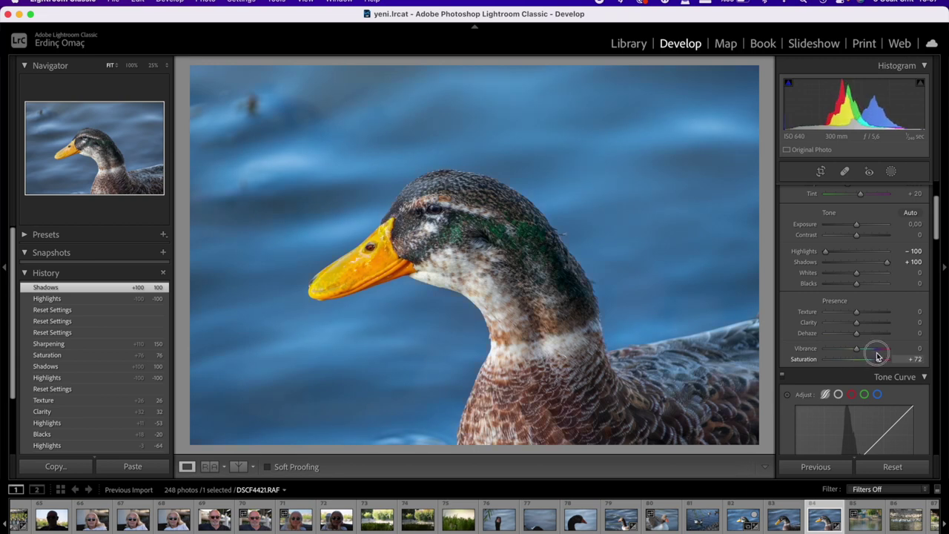
pyautogui.moveTo(878, 357); pyautogui.dragTo(876, 358)
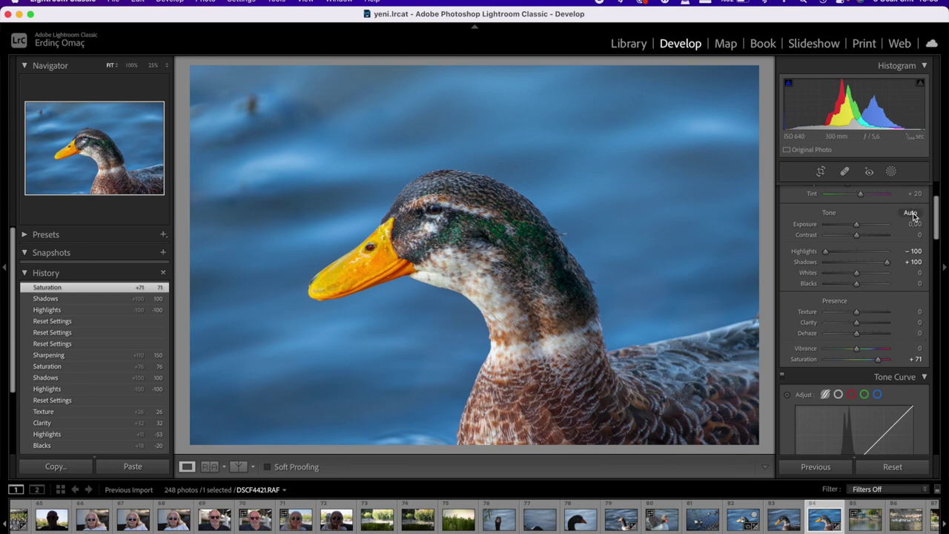
pyautogui.click(892, 467)
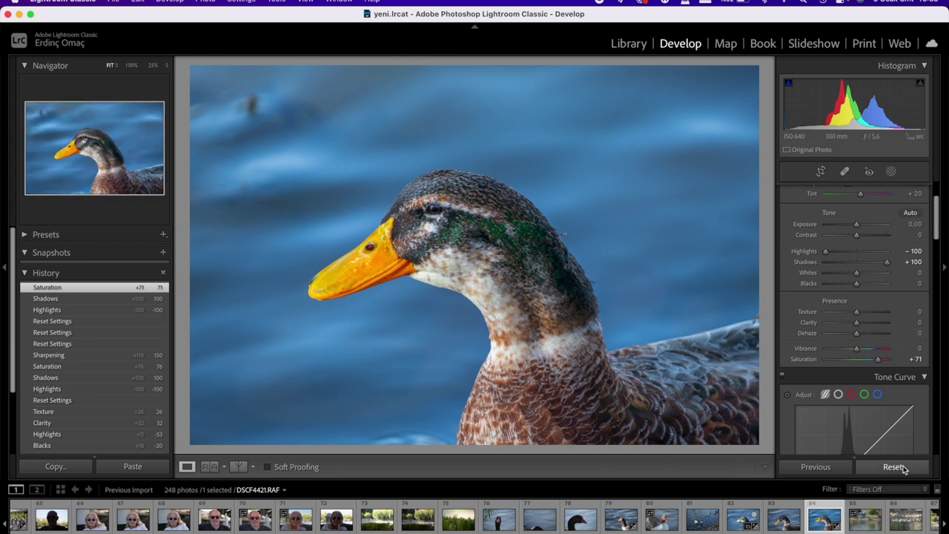
# Step: Apply Auto tone, raise Blacks to -24, ease Highlights and return Saturation to zero
pyautogui.click(911, 213)
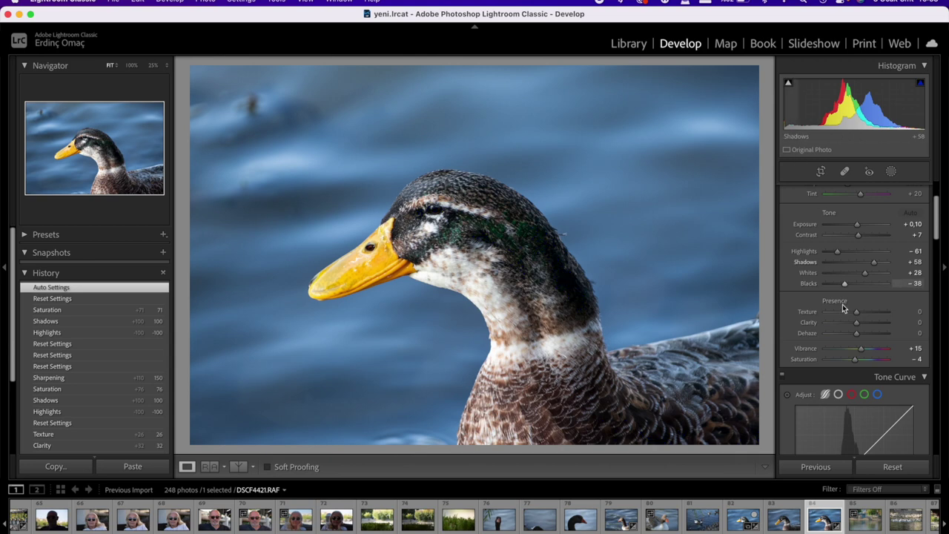
pyautogui.moveTo(845, 286); pyautogui.dragTo(850, 287)
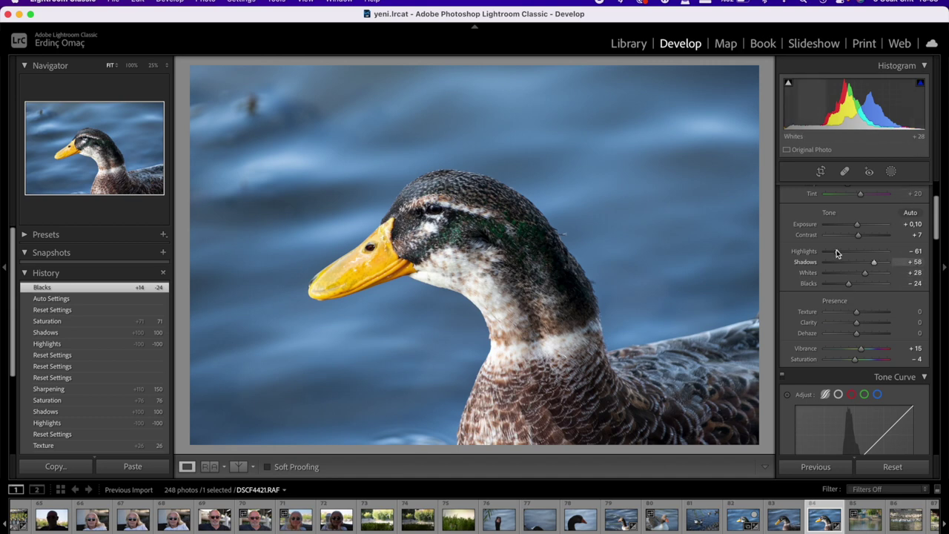
pyautogui.moveTo(836, 255); pyautogui.dragTo(840, 254)
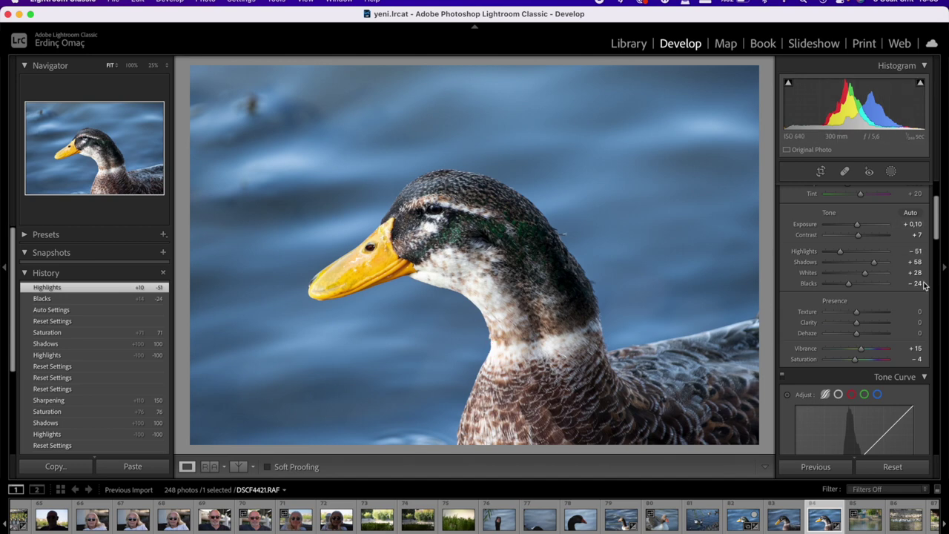
pyautogui.doubleClick(856, 360)
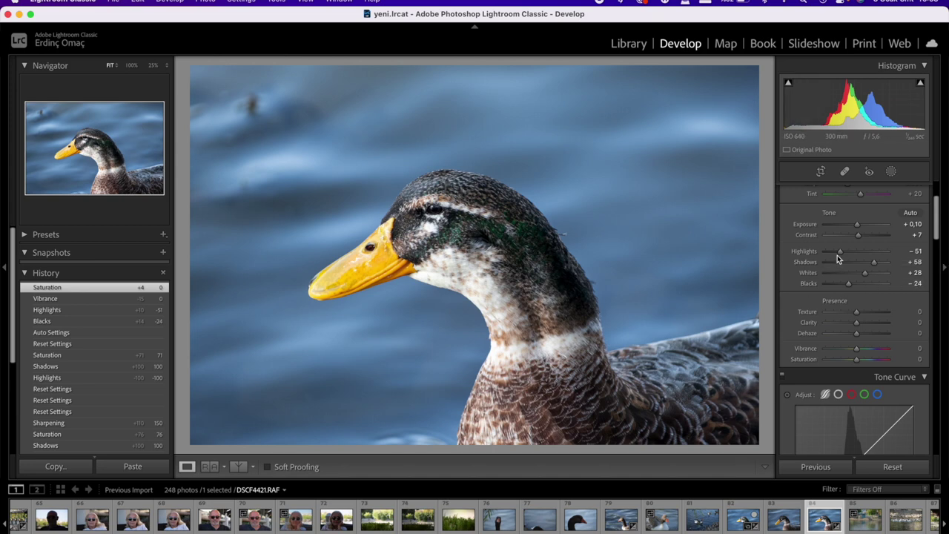
# Step: Fine-tune the duck photo's Highlights to -41 and preview it full screen
pyautogui.moveTo(840, 256)
pyautogui.mouseDown()
pyautogui.moveTo(806, 250)
pyautogui.moveTo(879, 250)
pyautogui.moveTo(723, 256)
pyautogui.moveTo(860, 251)
pyautogui.moveTo(836, 254)
pyautogui.mouseUp()
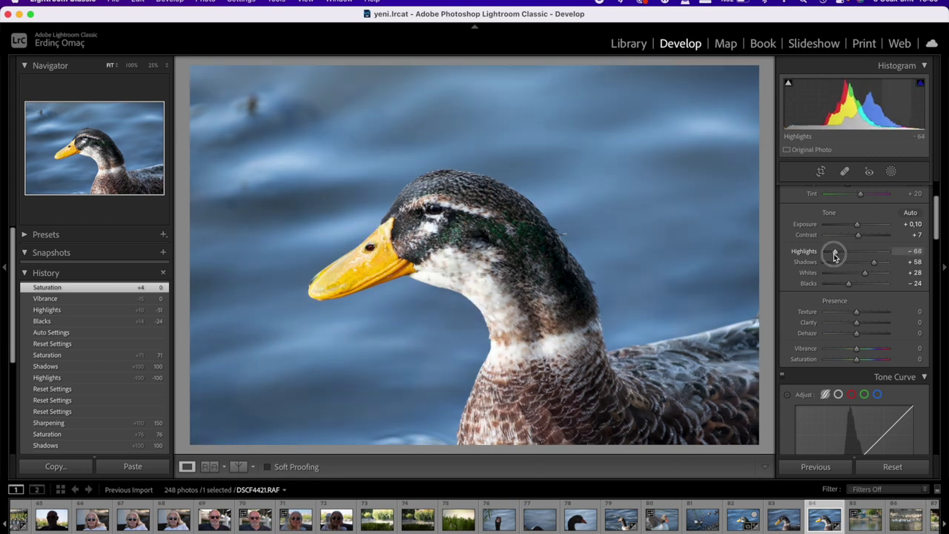
pyautogui.moveTo(836, 254); pyautogui.dragTo(845, 257)
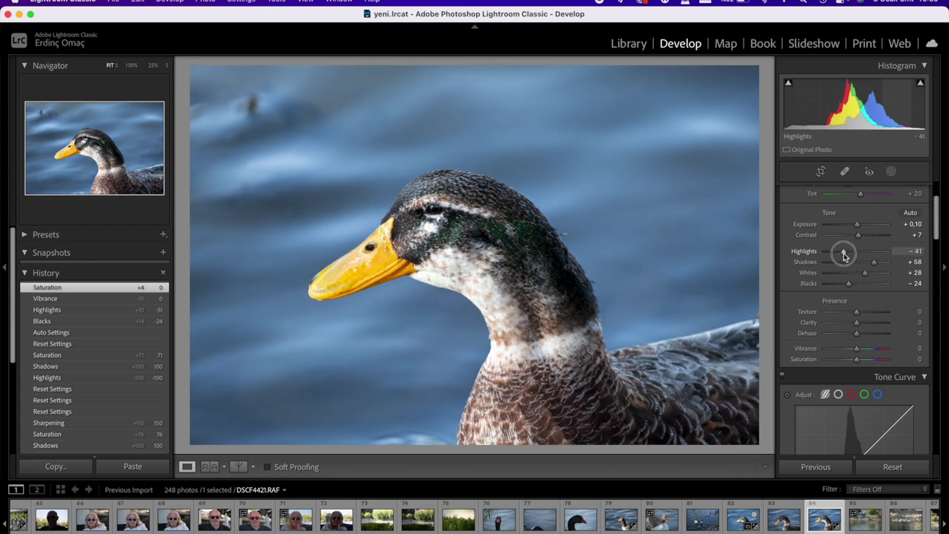
pyautogui.moveTo(844, 256); pyautogui.dragTo(844, 256)
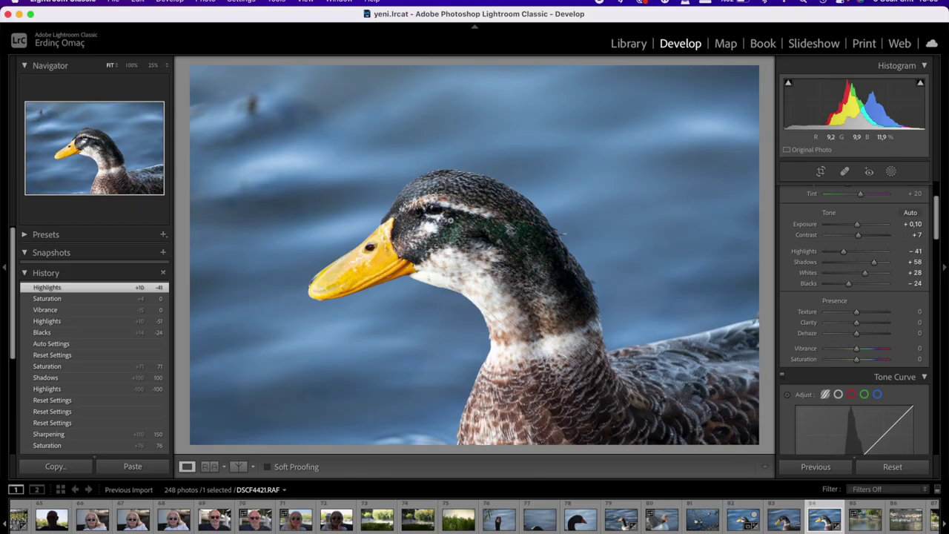
pyautogui.press('f')
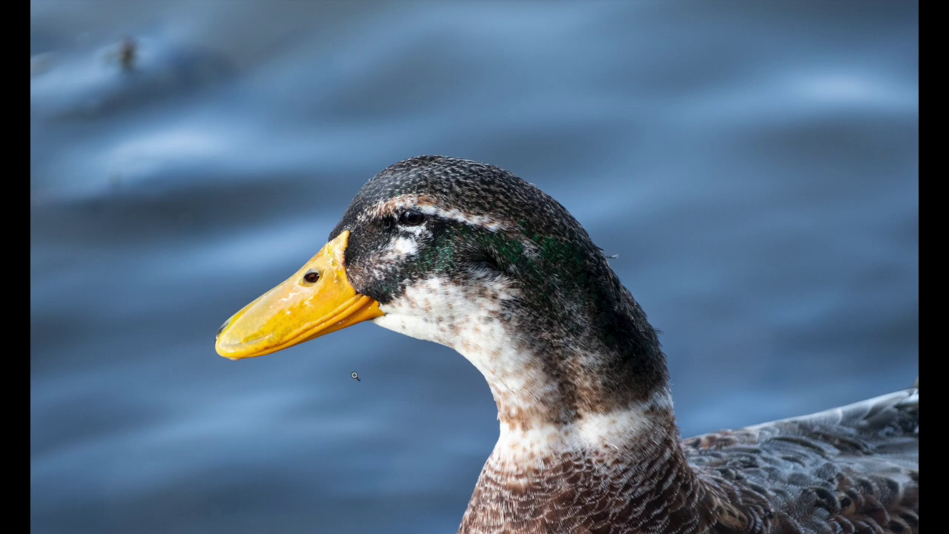
# Step: Zoom in on the duck's head full screen, then start darkening the geese photo's Highlights
pyautogui.click(517, 129)
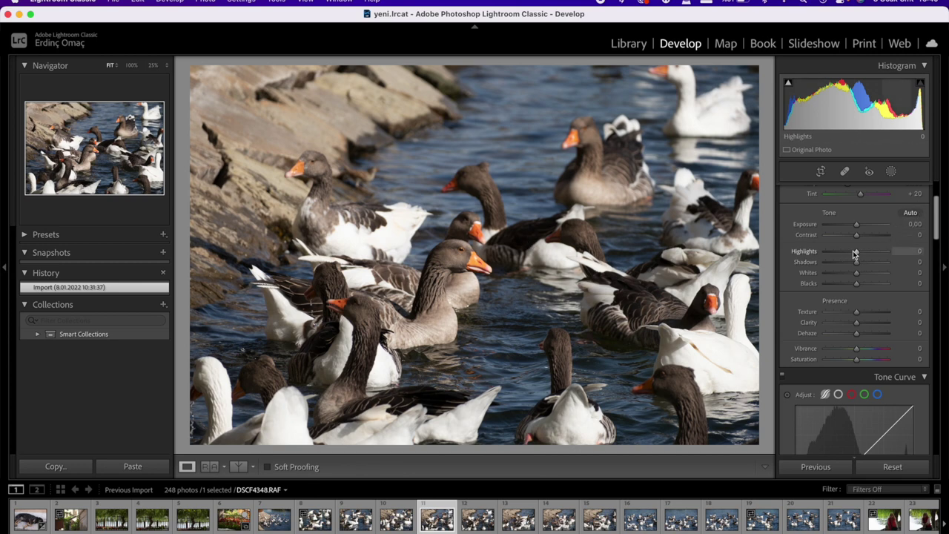
pyautogui.moveTo(858, 254); pyautogui.dragTo(842, 254)
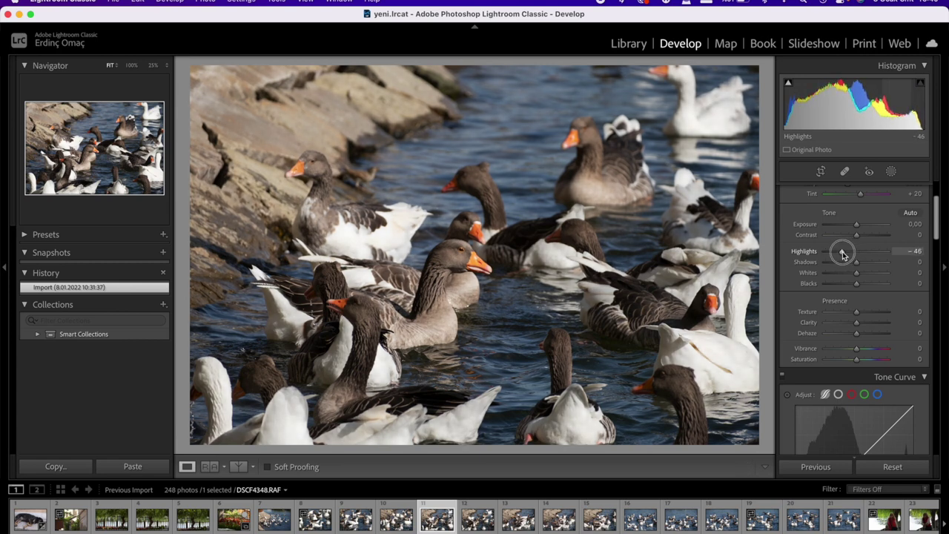
# Step: Settle the geese photo's Highlights at -46 and raise Whites to +17
pyautogui.moveTo(842, 254)
pyautogui.mouseDown()
pyautogui.moveTo(870, 261)
pyautogui.moveTo(838, 252)
pyautogui.moveTo(858, 247)
pyautogui.moveTo(840, 252)
pyautogui.moveTo(871, 262)
pyautogui.moveTo(864, 267)
pyautogui.mouseUp()
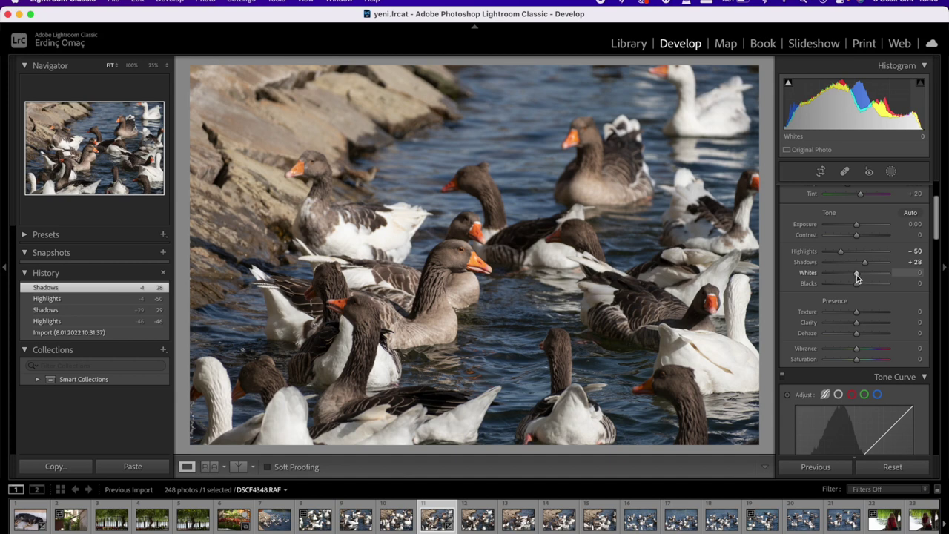
pyautogui.moveTo(856, 276); pyautogui.dragTo(861, 275)
pyautogui.moveTo(861, 275); pyautogui.dragTo(863, 286)
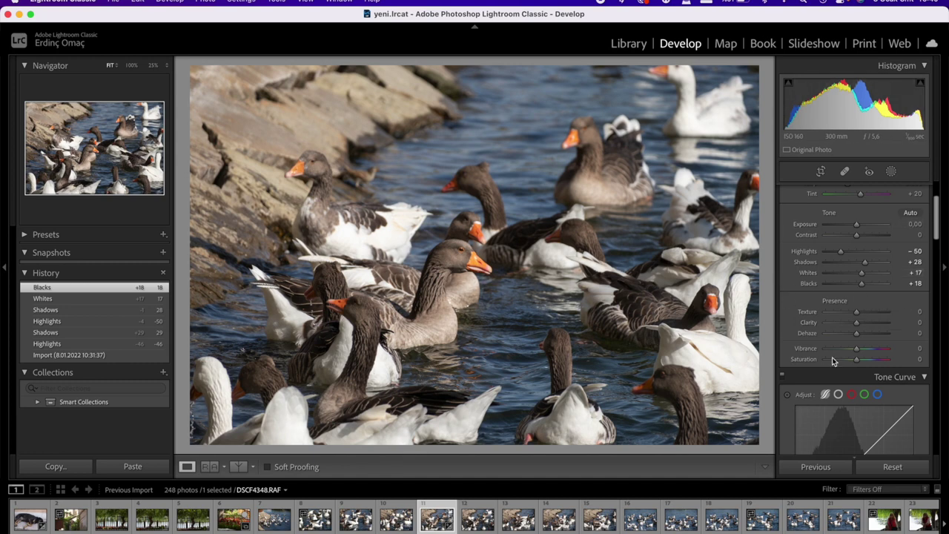
pyautogui.scroll(-5, 883, 380)
# Step: Scroll back to Presence and experiment with Clarity, settling it at +36
pyautogui.scroll(-5, 883, 379)
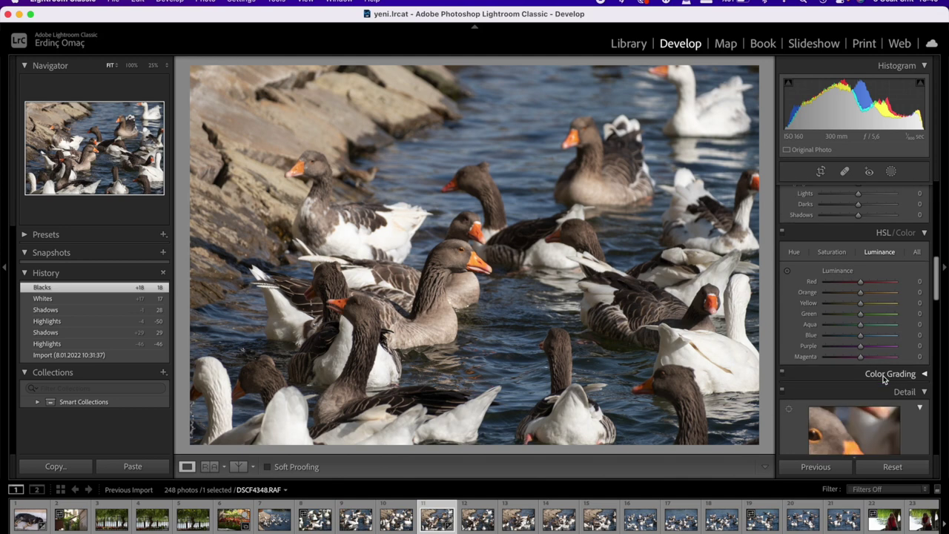
pyautogui.scroll(-4, 884, 380)
pyautogui.scroll(-1, 876, 378)
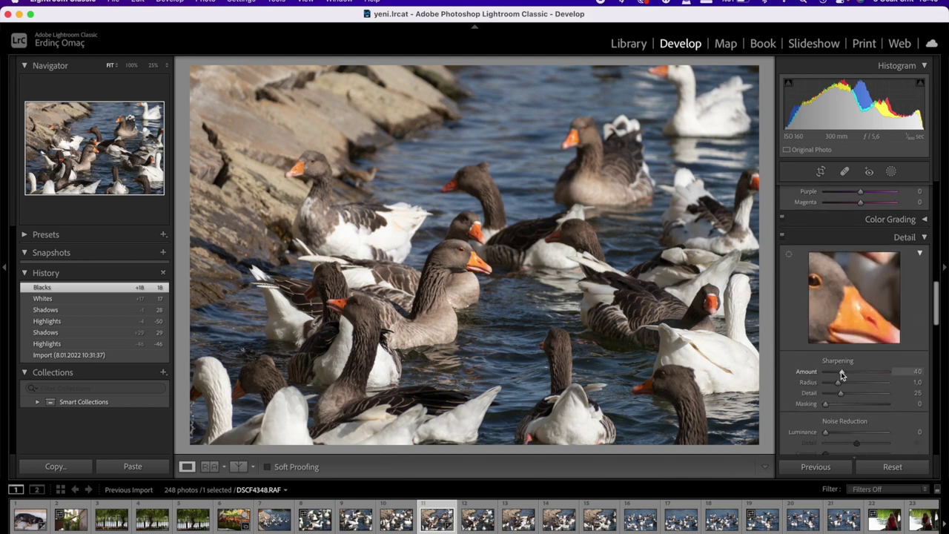
pyautogui.scroll(5, 868, 356)
pyautogui.scroll(2, 874, 342)
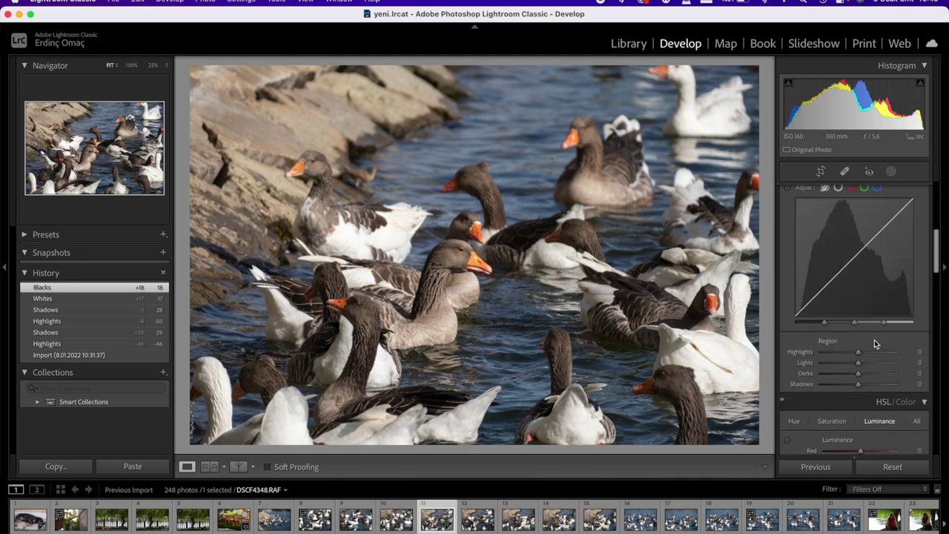
pyautogui.scroll(2, 875, 340)
pyautogui.scroll(2, 874, 339)
pyautogui.scroll(3, 874, 340)
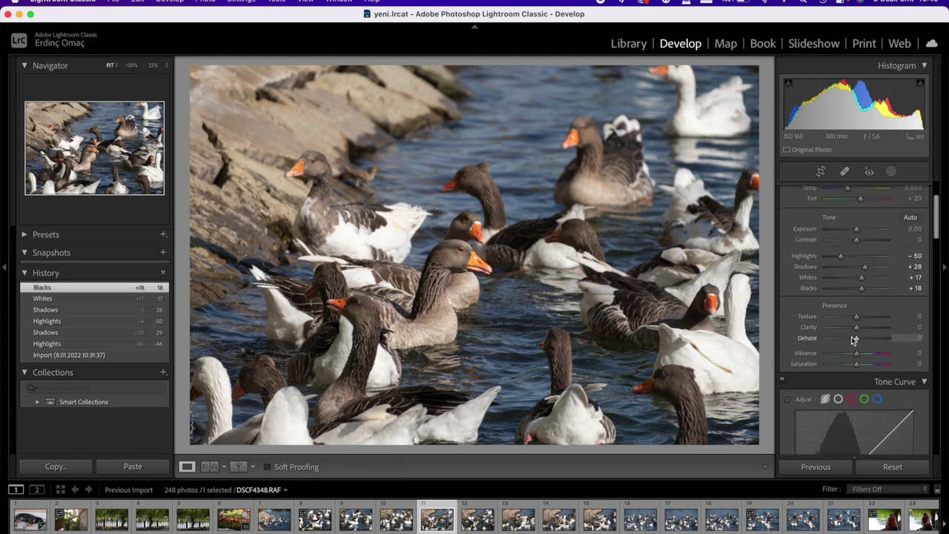
pyautogui.moveTo(857, 330); pyautogui.dragTo(864, 329)
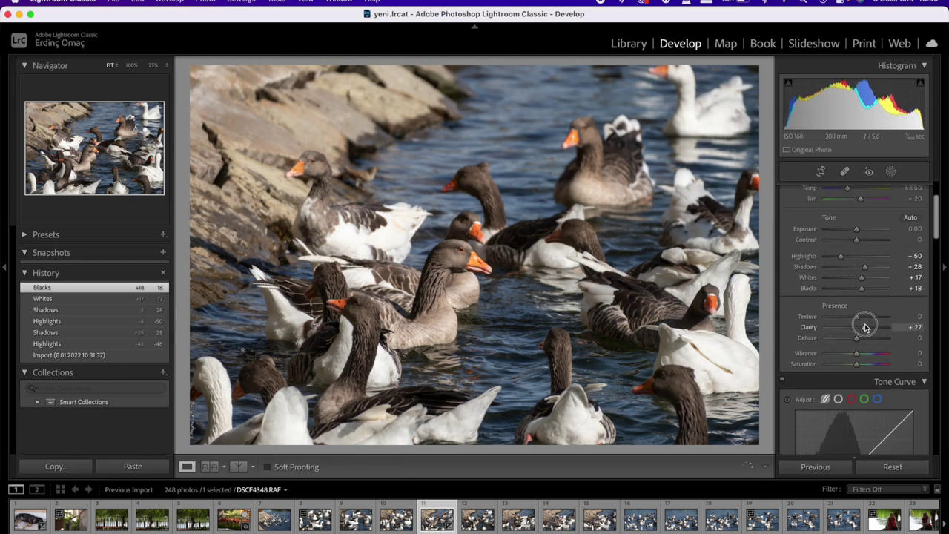
pyautogui.doubleClick(862, 329)
pyautogui.moveTo(858, 333)
pyautogui.mouseDown()
pyautogui.moveTo(943, 321)
pyautogui.moveTo(864, 331)
pyautogui.mouseUp()
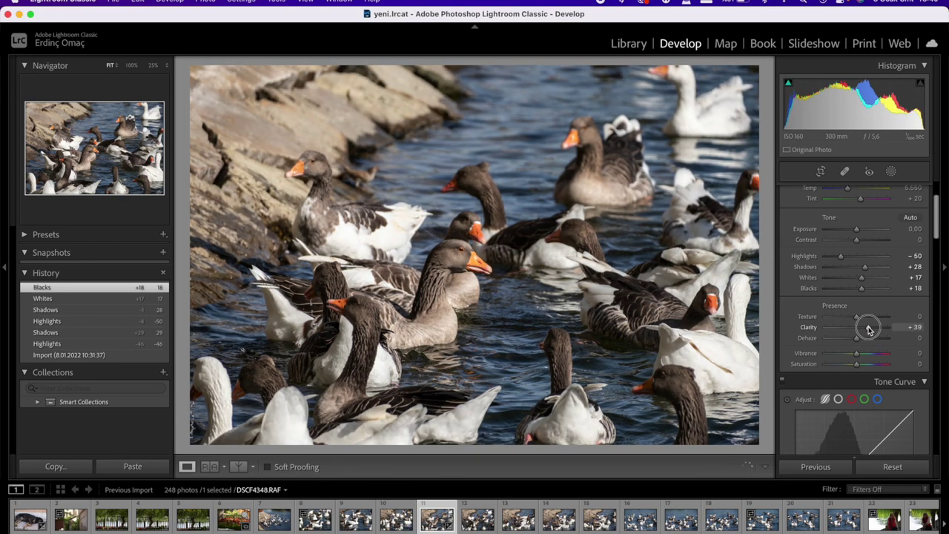
pyautogui.moveTo(864, 331); pyautogui.dragTo(864, 319)
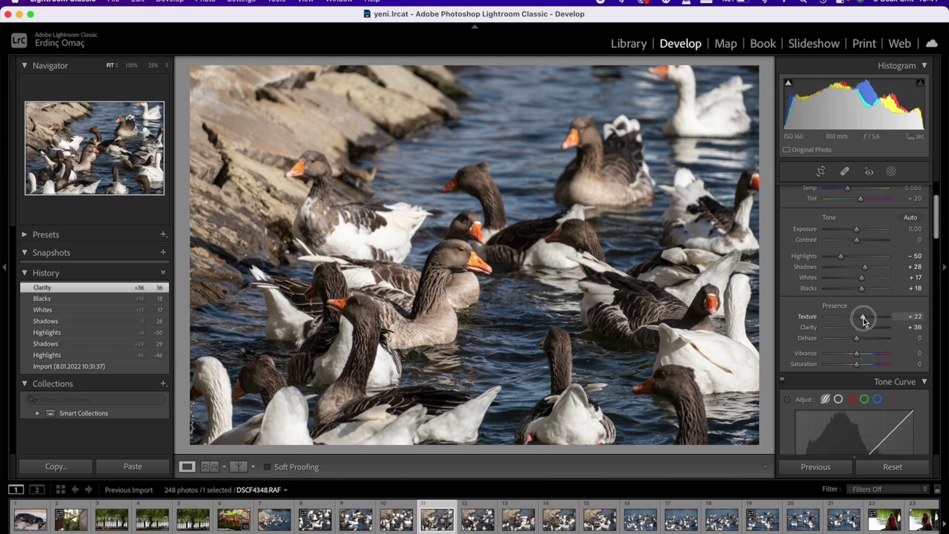
# Step: Fine-tune Clarity, boost Vibrance to +26, then reset all the geese photo's adjustments
pyautogui.moveTo(869, 329); pyautogui.dragTo(868, 332)
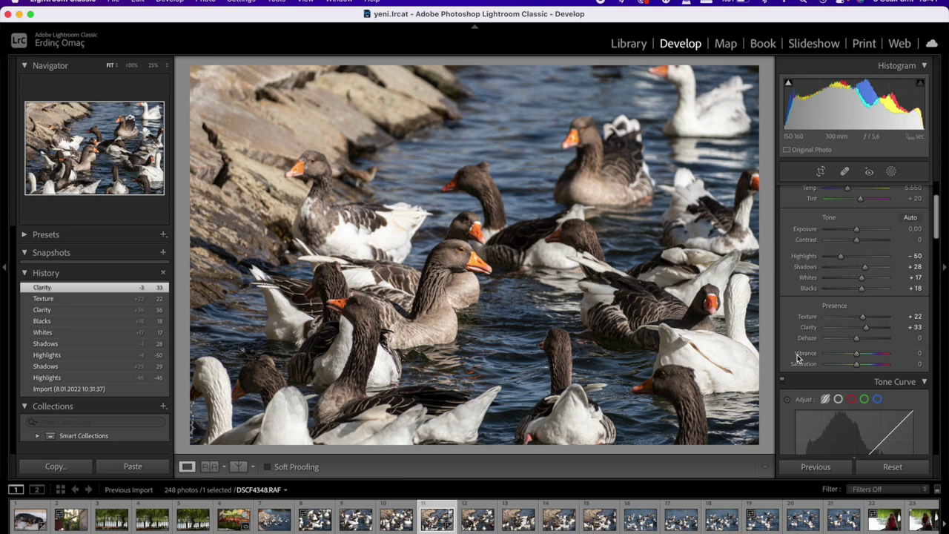
pyautogui.click(856, 356)
pyautogui.moveTo(857, 356); pyautogui.dragTo(864, 356)
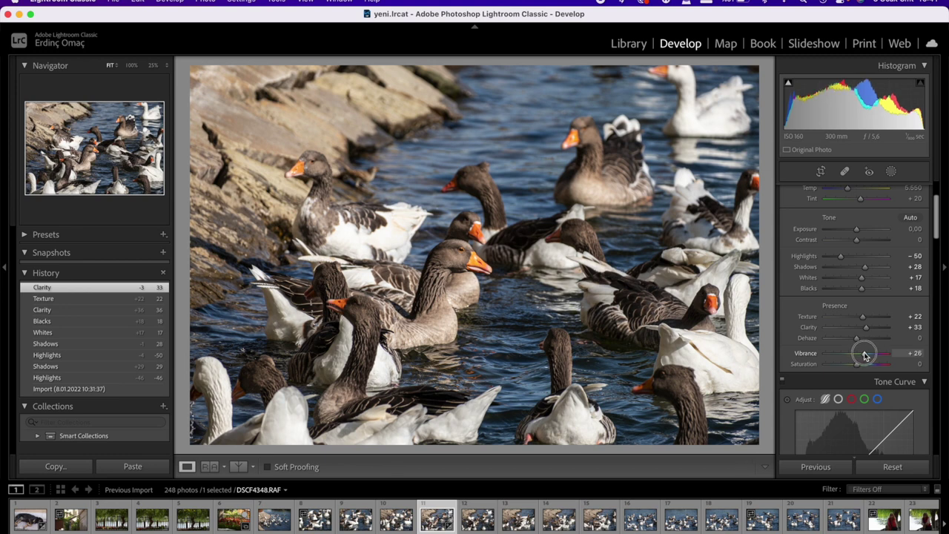
pyautogui.moveTo(864, 356); pyautogui.dragTo(864, 355)
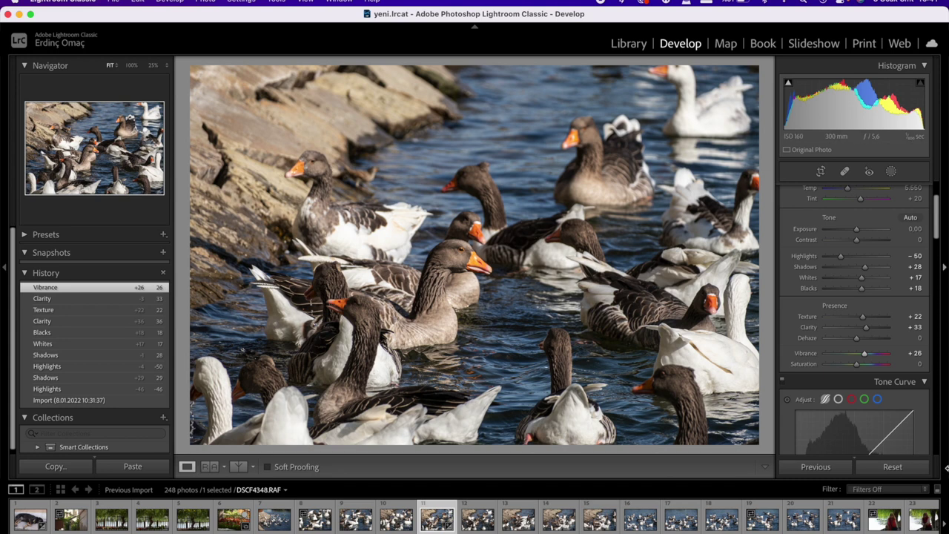
pyautogui.click(893, 466)
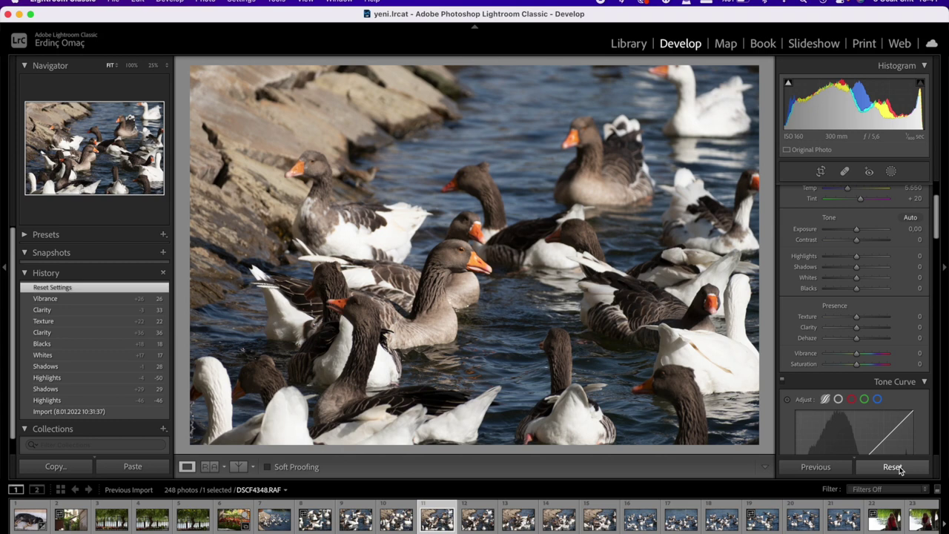
# Step: Undo the reset, tweak Highlights, and raise the geese photo's Blacks to +24
pyautogui.press('super+z')
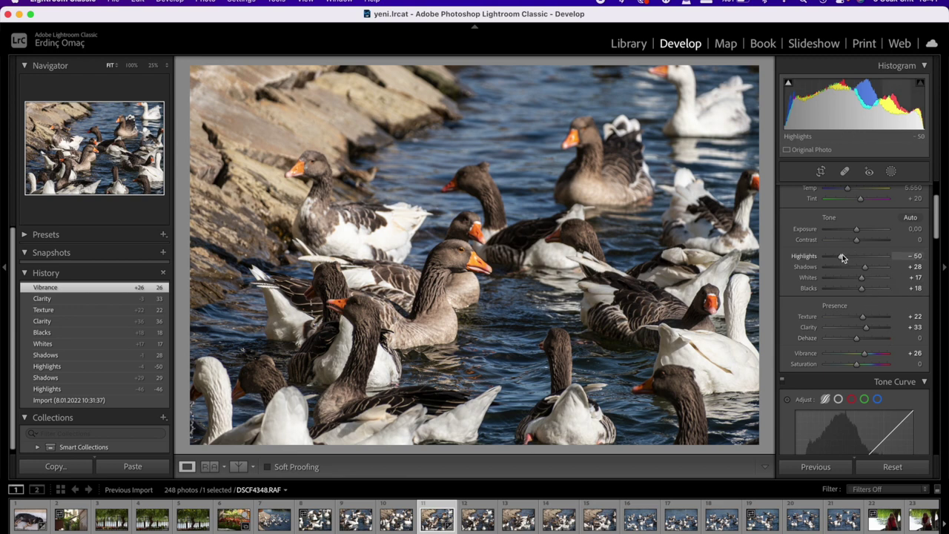
pyautogui.moveTo(840, 257); pyautogui.dragTo(841, 258)
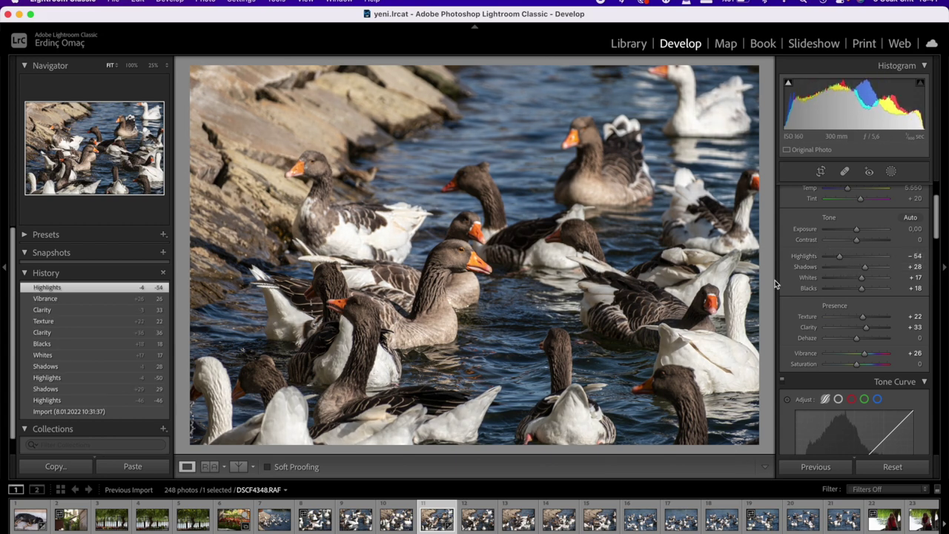
pyautogui.moveTo(864, 292); pyautogui.dragTo(865, 290)
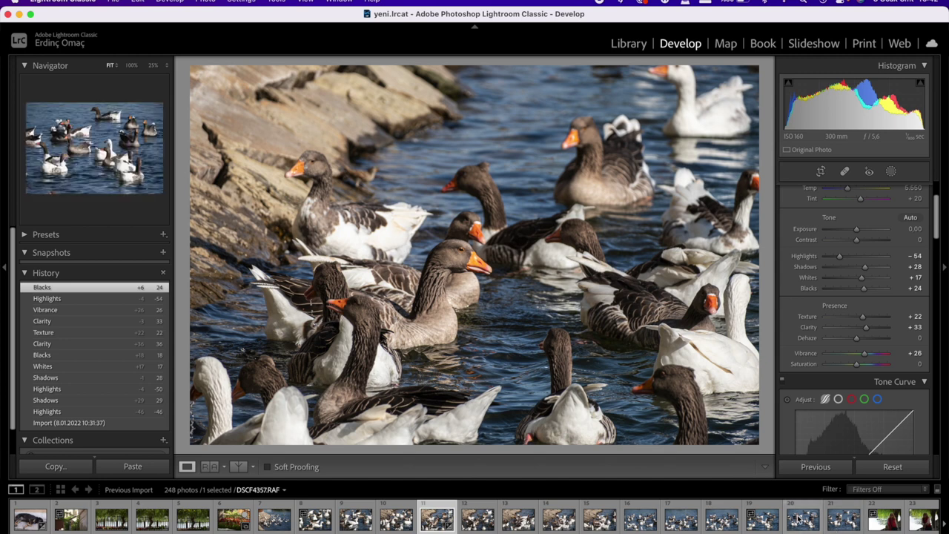
# Step: Open portrait DSCF4361.RAF from the filmstrip and show the new-mask options
pyautogui.scroll(-4, 799, 519)
pyautogui.scroll(-4, 775, 523)
pyautogui.scroll(-1, 775, 523)
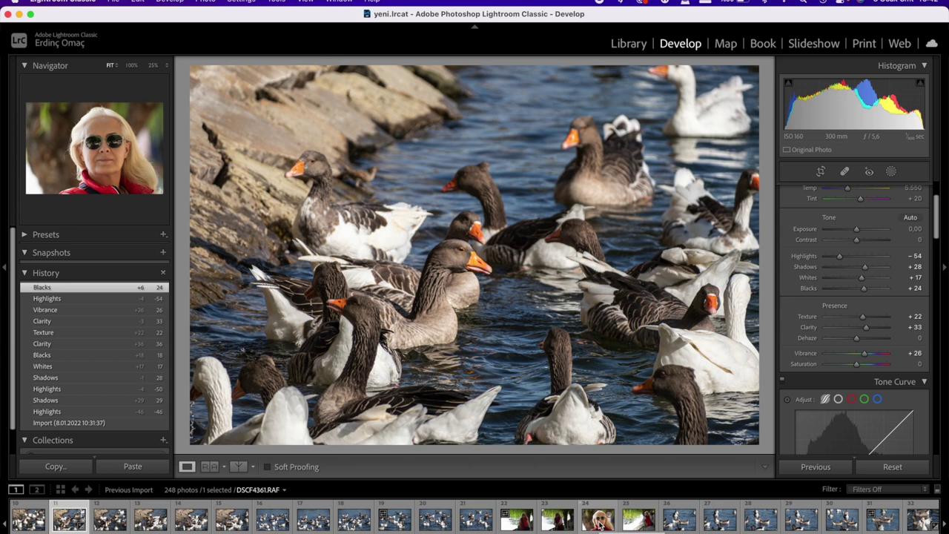
pyautogui.click(599, 520)
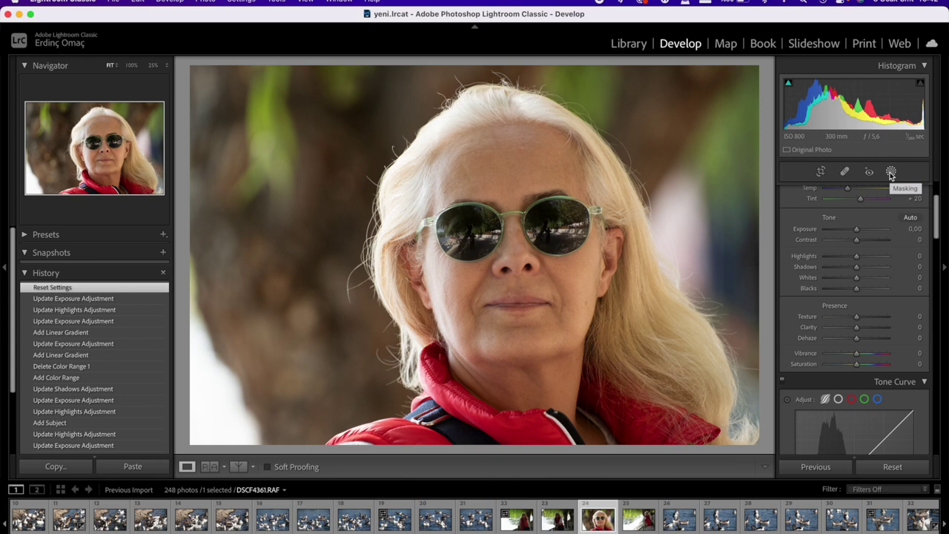
pyautogui.click(891, 172)
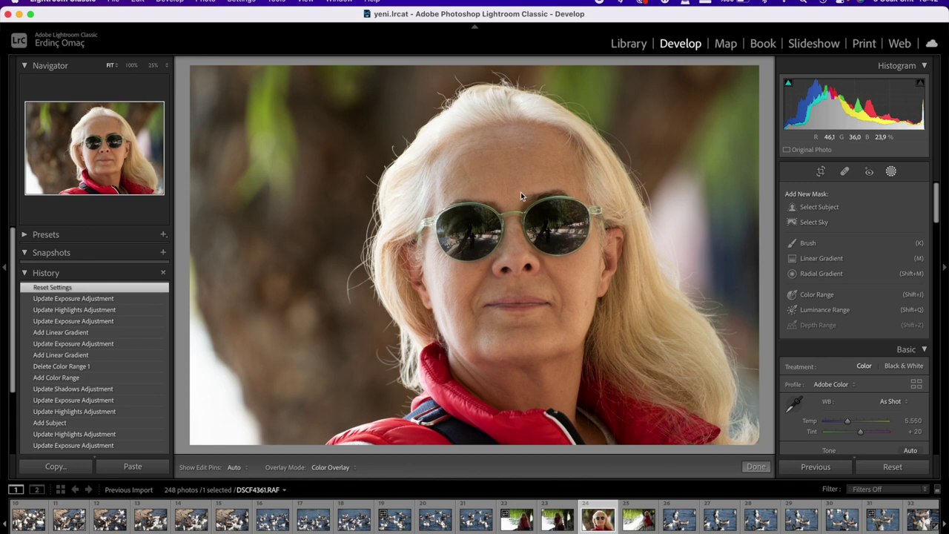
# Step: Add a Select Subject mask, Subject 1, on the woman and open its options
pyautogui.click(822, 208)
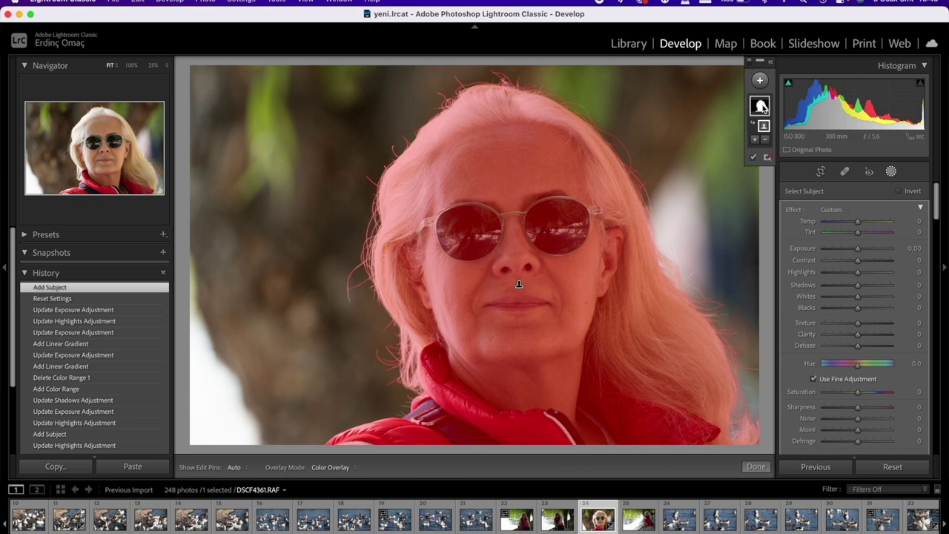
pyautogui.rightClick(767, 129)
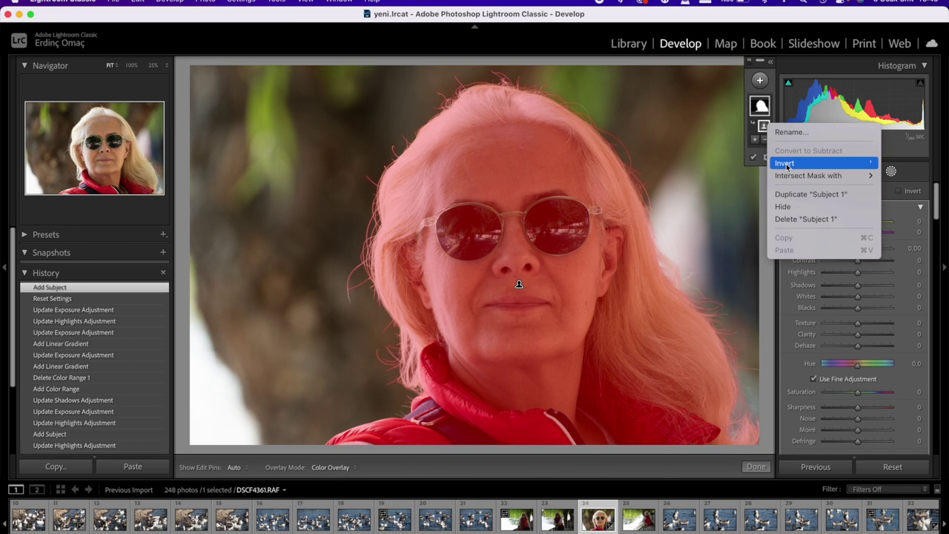
# Step: Invert Subject 1 onto the background with Highlights -50 and Exposure -0.79
pyautogui.click(787, 164)
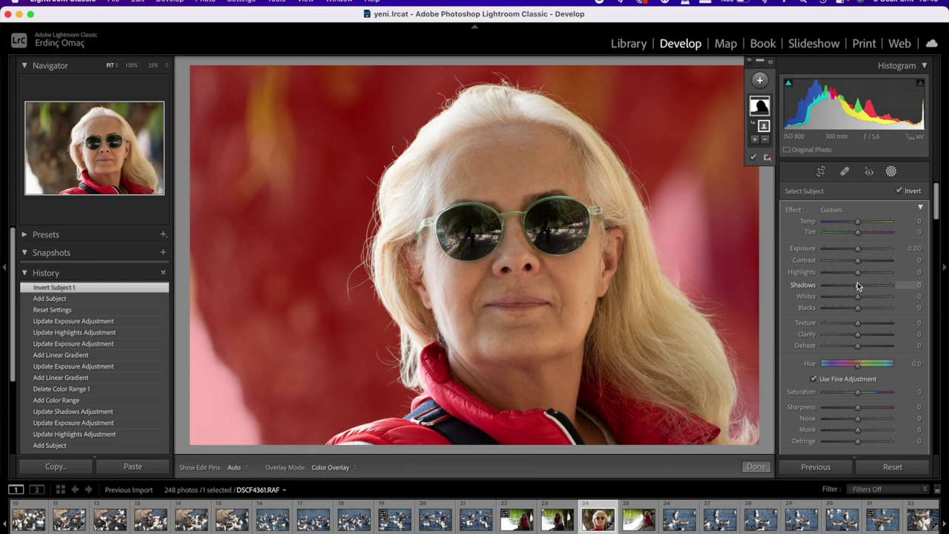
pyautogui.moveTo(858, 272); pyautogui.dragTo(841, 275)
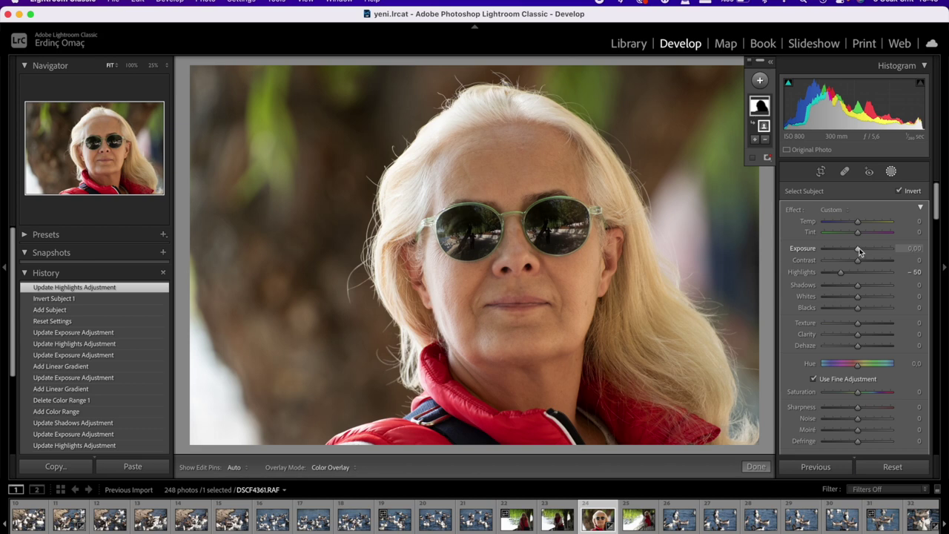
pyautogui.moveTo(857, 251); pyautogui.dragTo(851, 252)
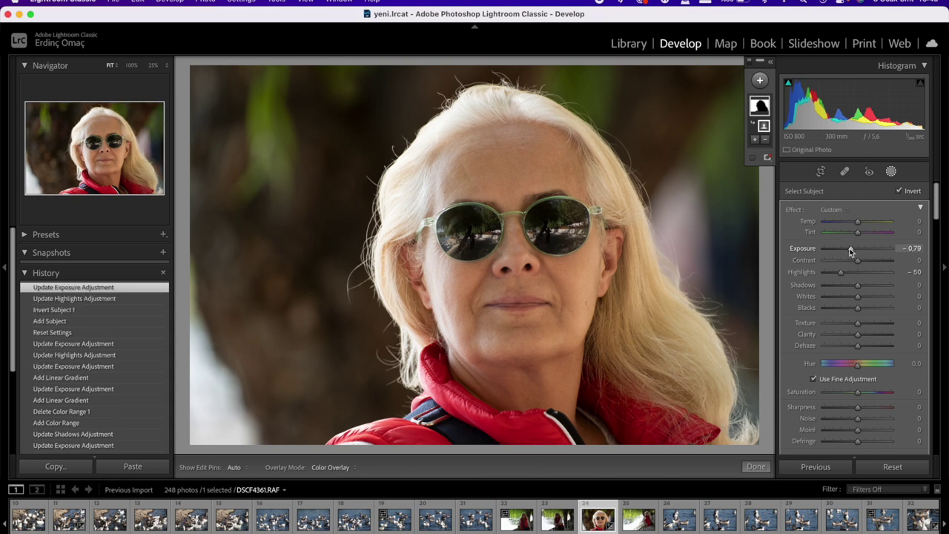
pyautogui.click(761, 80)
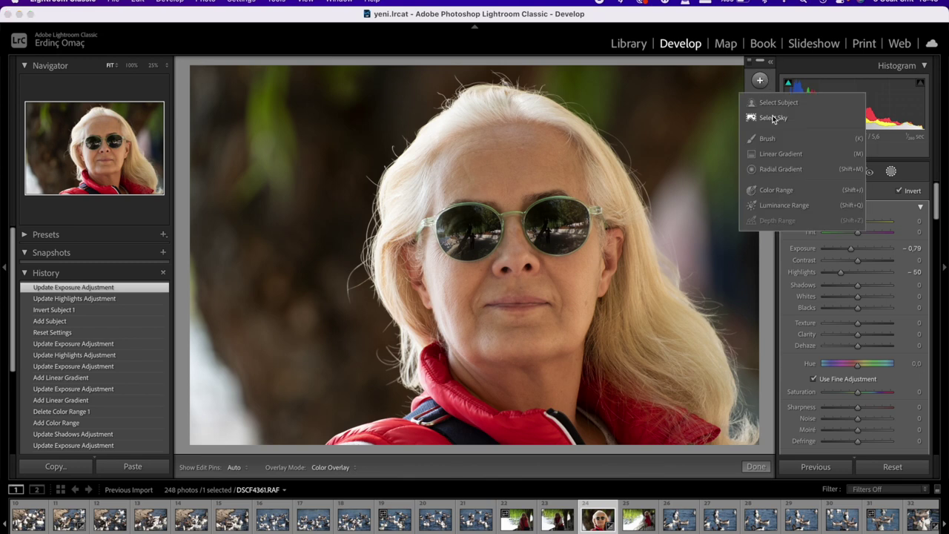
# Step: Add a second subject mask with Highlights -68 and Exposure +0.25, then close and reopen Masking
pyautogui.click(772, 102)
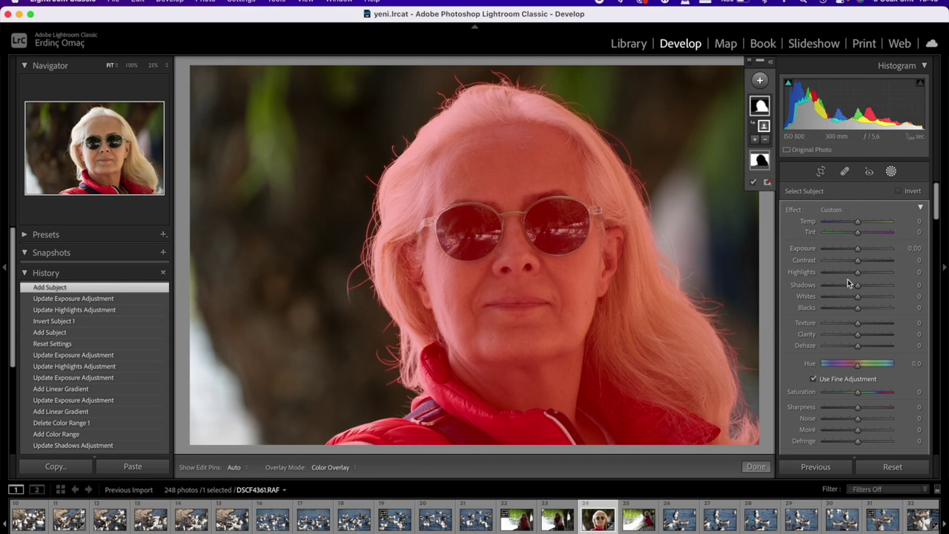
pyautogui.moveTo(856, 273); pyautogui.dragTo(841, 274)
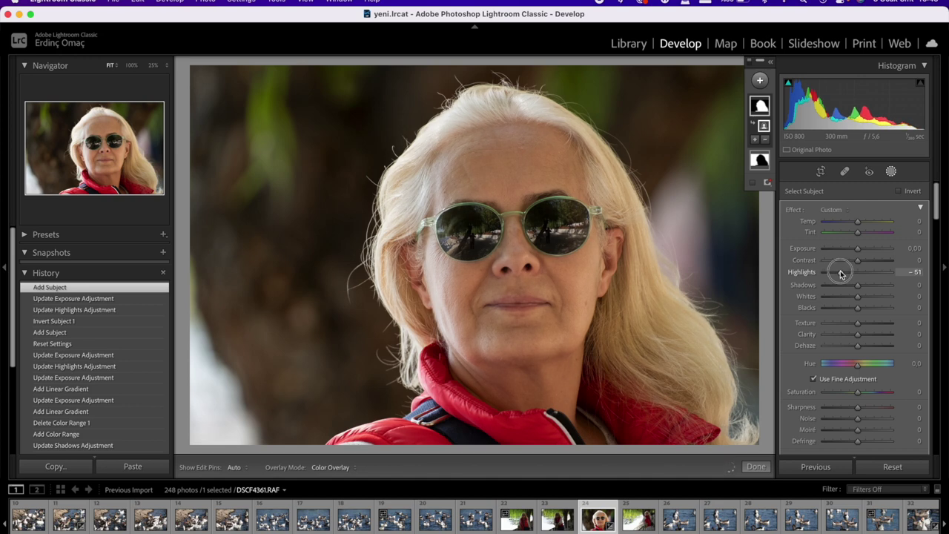
pyautogui.moveTo(841, 274); pyautogui.dragTo(838, 272)
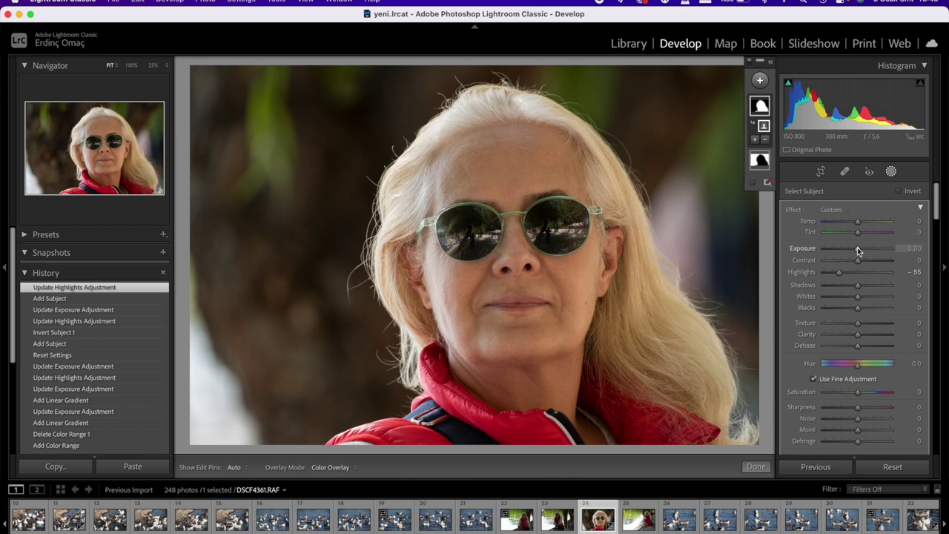
pyautogui.moveTo(858, 250); pyautogui.dragTo(835, 273)
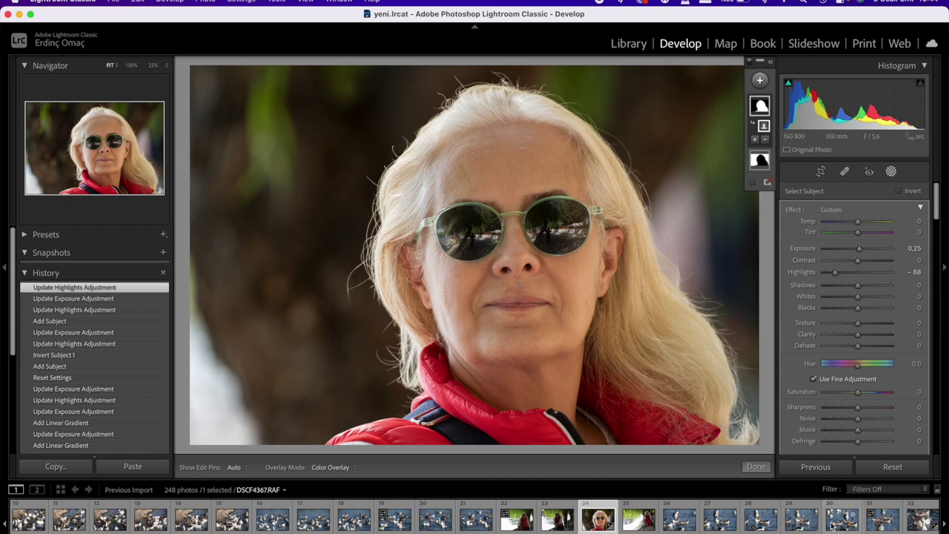
pyautogui.click(756, 467)
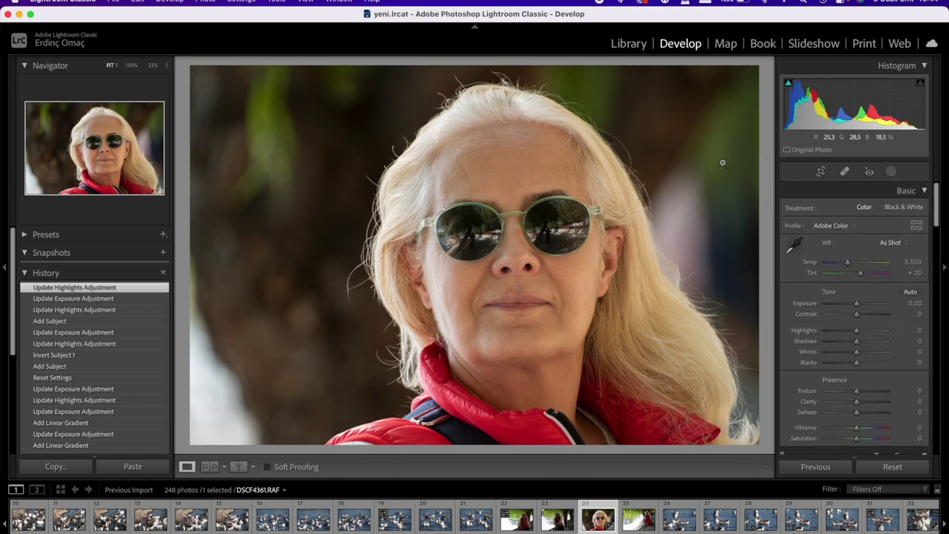
pyautogui.click(892, 172)
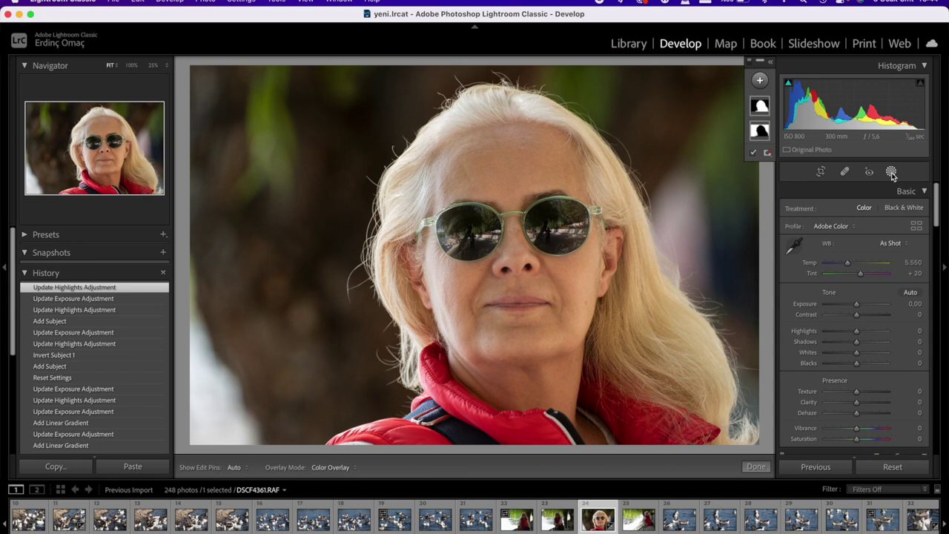
# Step: Darken the portrait's right-side background with a linear gradient at about -1.8 exposure
pyautogui.click(760, 80)
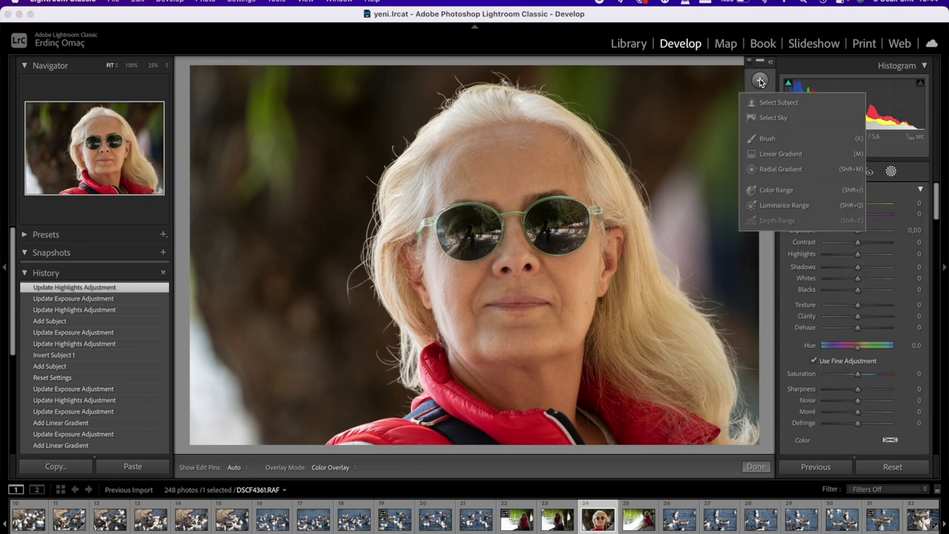
pyautogui.click(779, 153)
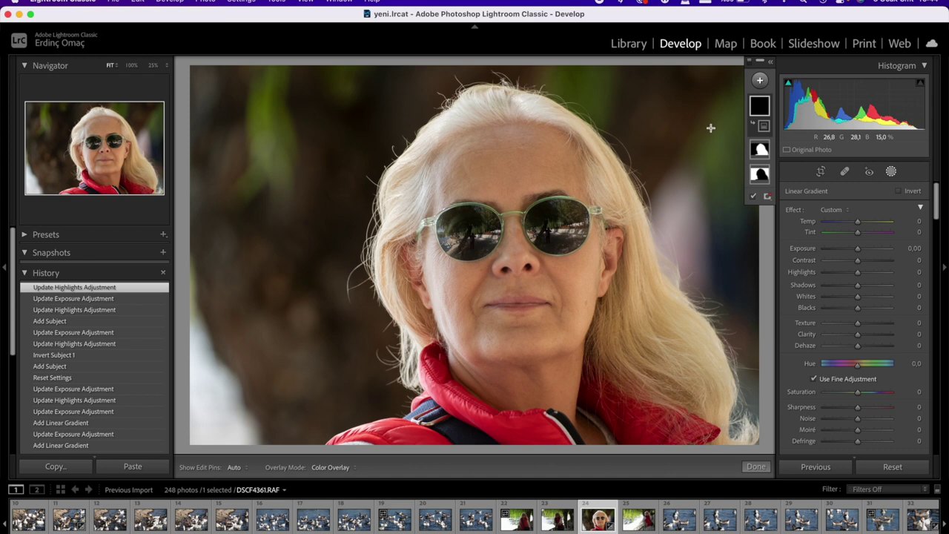
pyautogui.moveTo(735, 157); pyautogui.dragTo(659, 185)
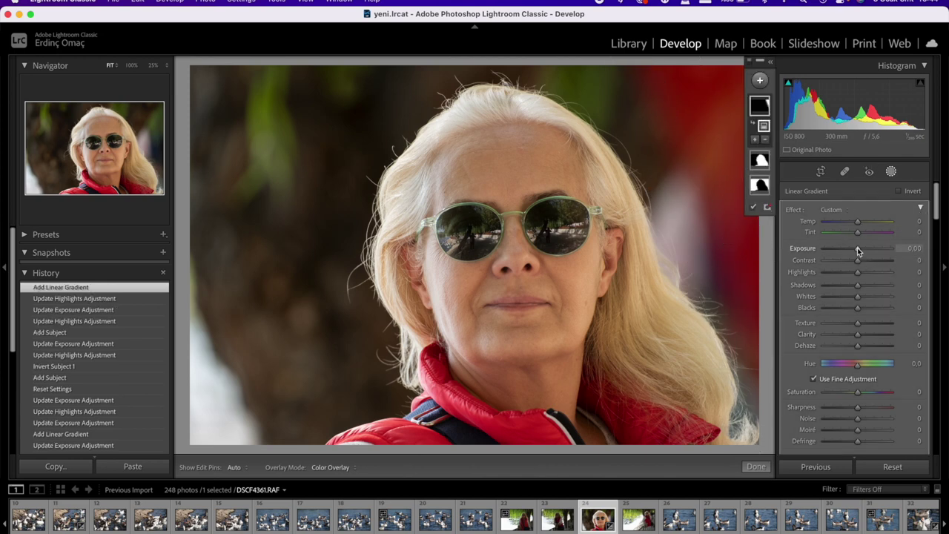
pyautogui.moveTo(858, 251); pyautogui.dragTo(843, 251)
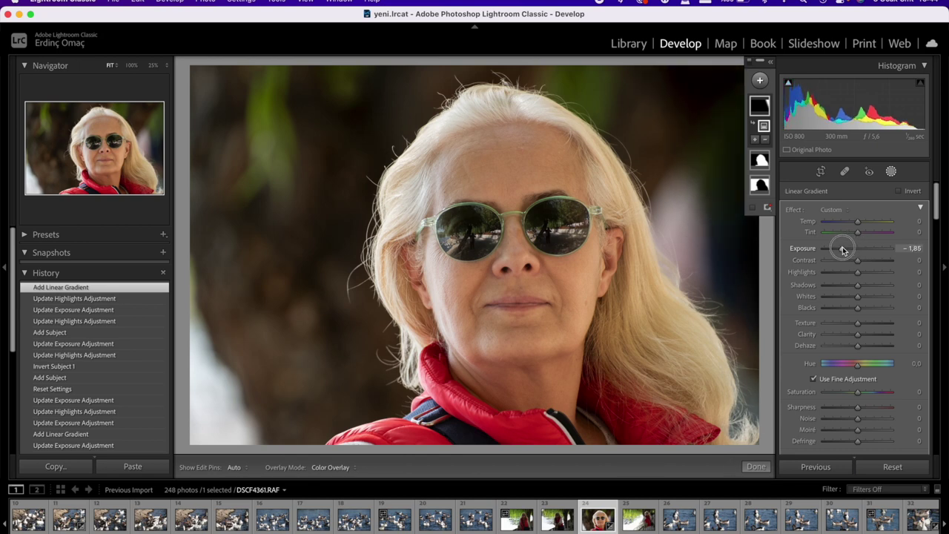
pyautogui.moveTo(842, 250); pyautogui.dragTo(843, 251)
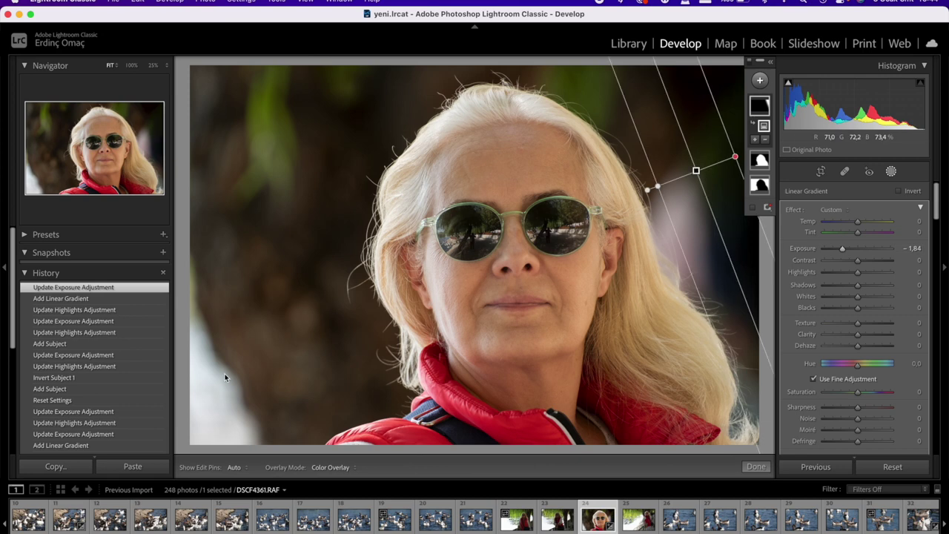
pyautogui.click(756, 466)
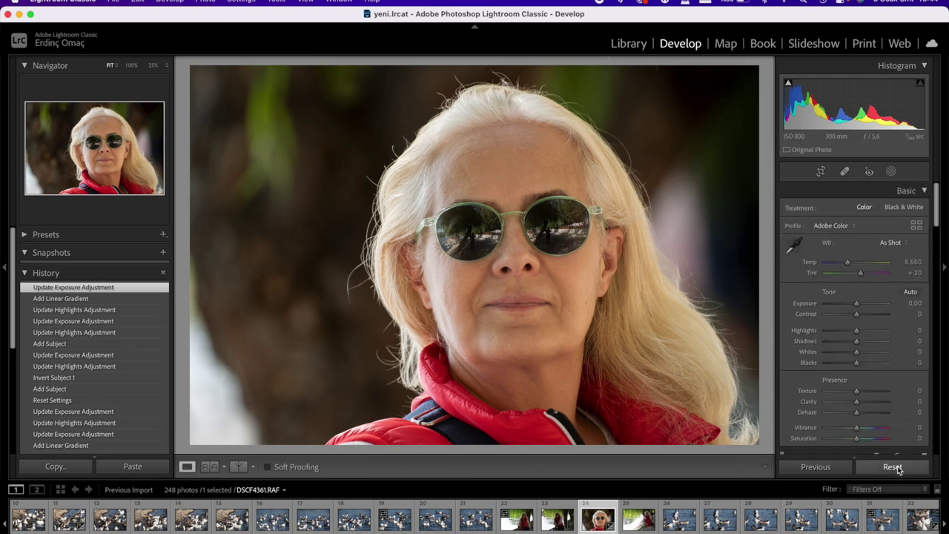
# Step: Reset the photo's settings, undo the reset, and open the riverside railing portrait
pyautogui.click(894, 467)
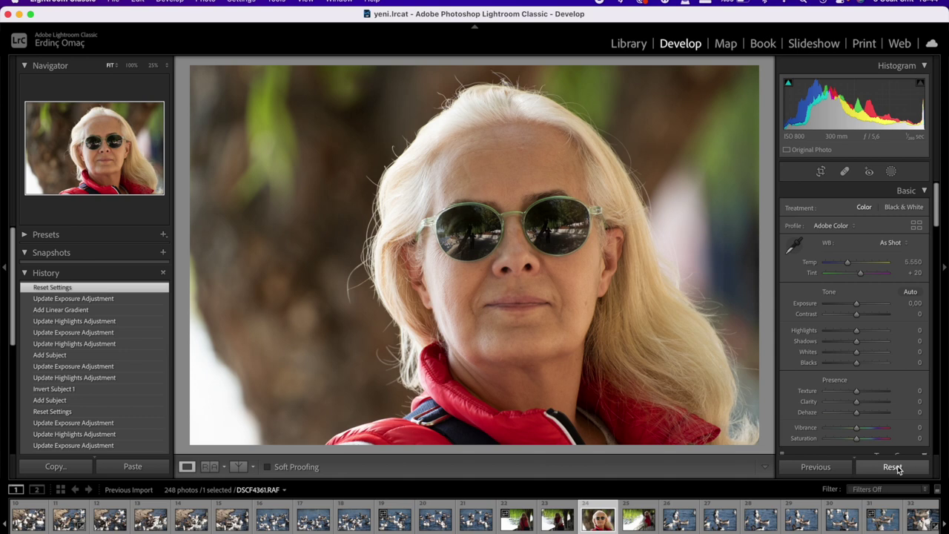
pyautogui.press('super+z')
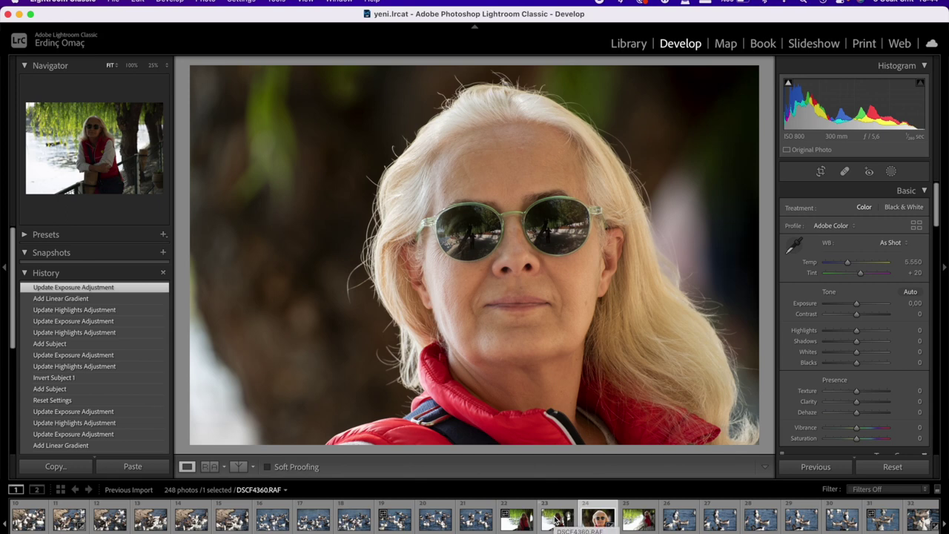
pyautogui.click(556, 522)
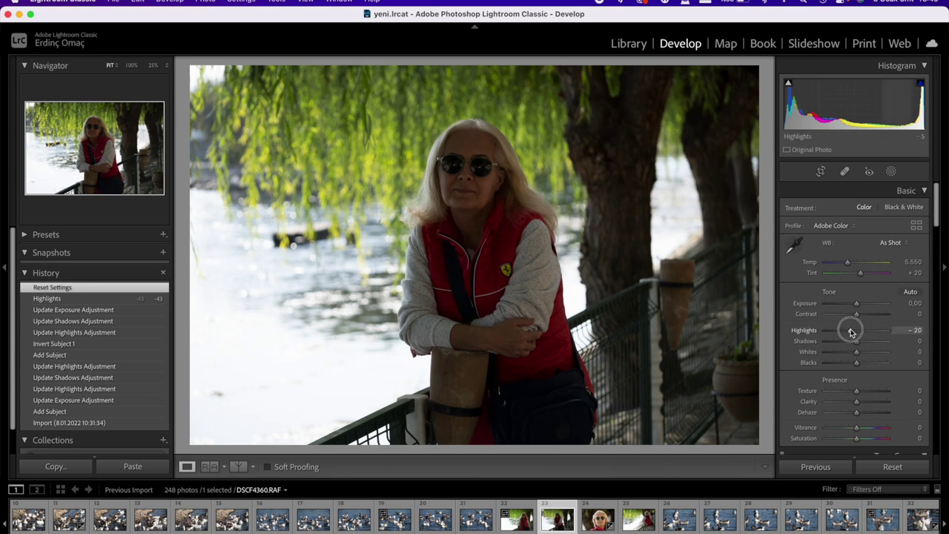
# Step: Try Highlights -100 and Shadows +63 on the riverside portrait, then reset all tone values to 0
pyautogui.moveTo(858, 333); pyautogui.dragTo(826, 333)
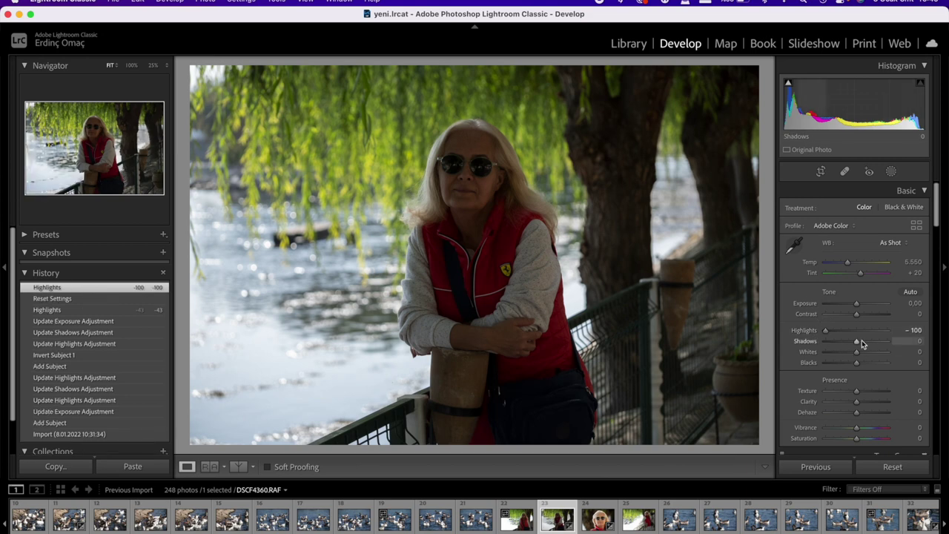
pyautogui.moveTo(854, 344); pyautogui.dragTo(876, 342)
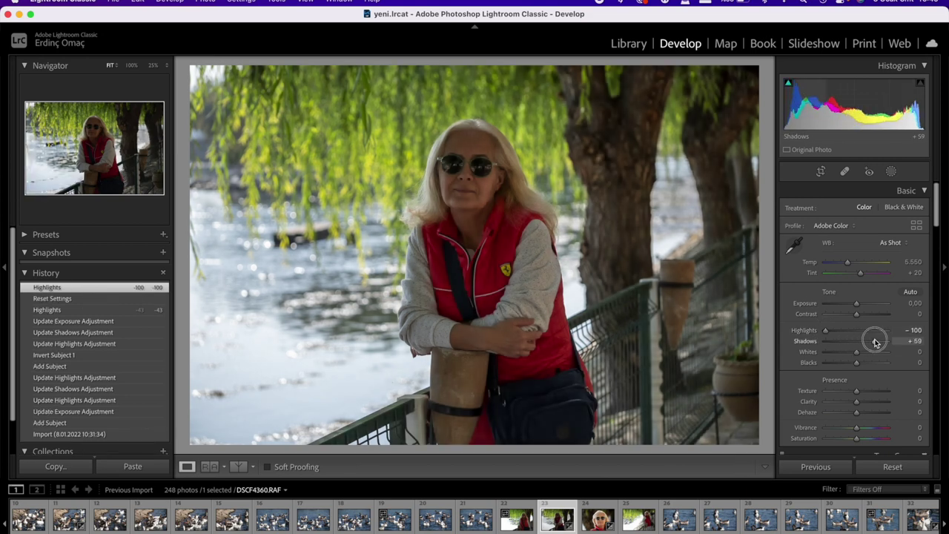
pyautogui.moveTo(876, 342); pyautogui.dragTo(878, 342)
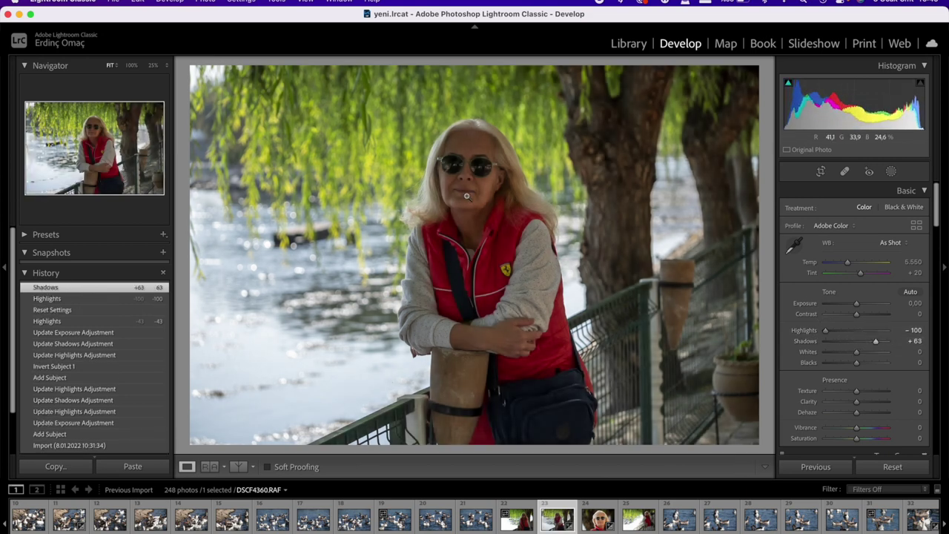
pyautogui.click(909, 468)
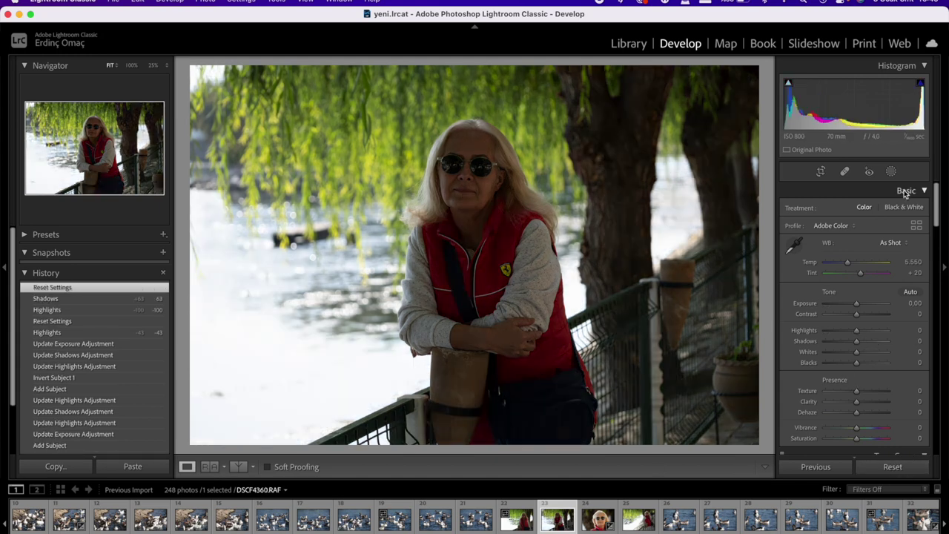
# Step: Add a Select Subject mask on the woman with Exposure 1.43, Highlights −39 and Shadows 14
pyautogui.click(892, 172)
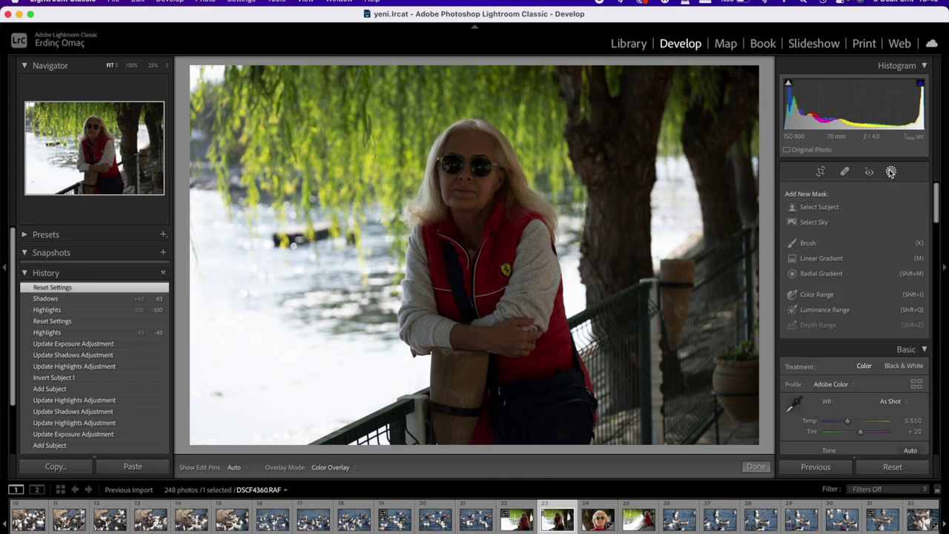
pyautogui.click(820, 209)
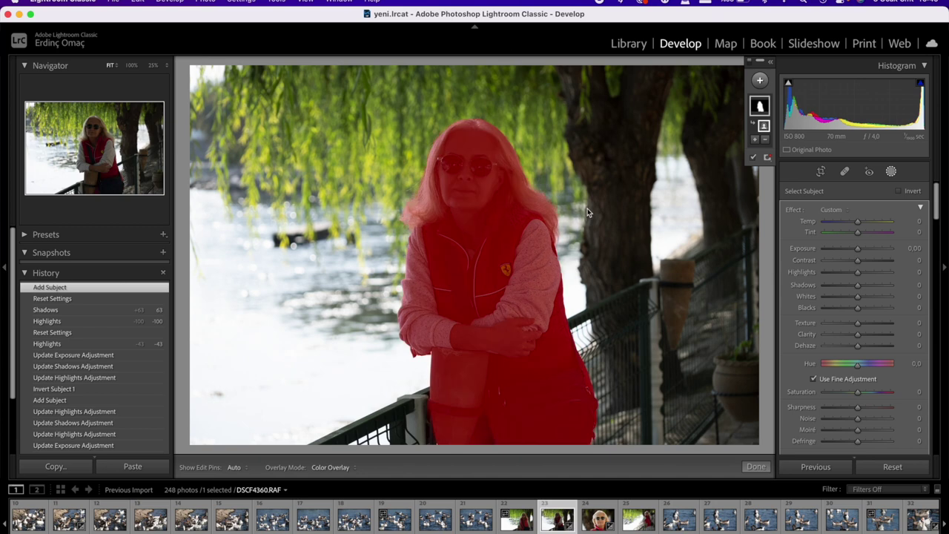
pyautogui.moveTo(858, 253)
pyautogui.mouseDown()
pyautogui.moveTo(871, 251)
pyautogui.moveTo(846, 274)
pyautogui.moveTo(863, 290)
pyautogui.mouseUp()
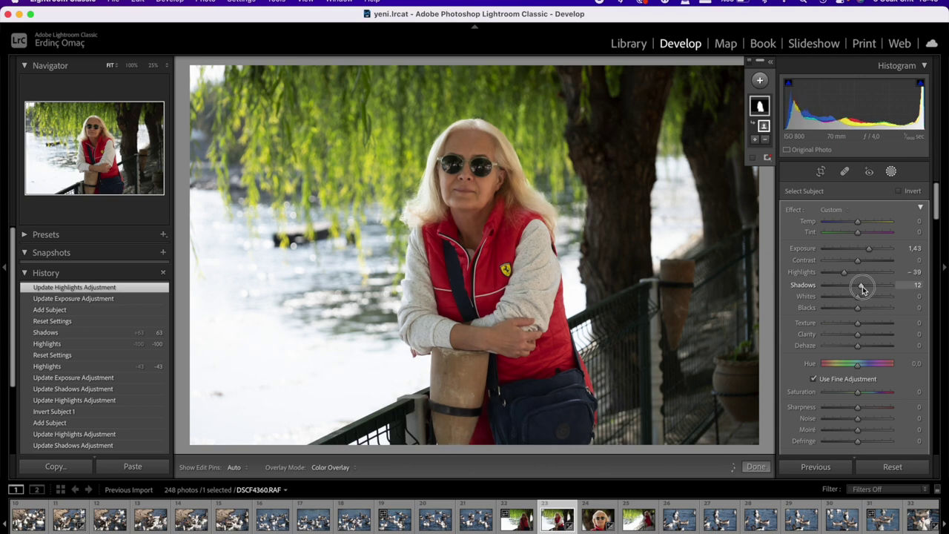
pyautogui.moveTo(863, 290); pyautogui.dragTo(864, 290)
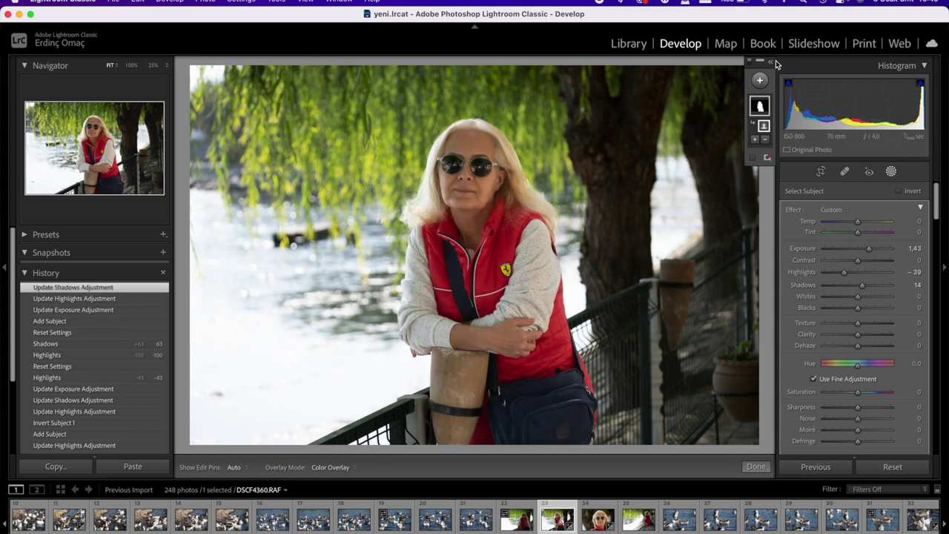
pyautogui.click(760, 80)
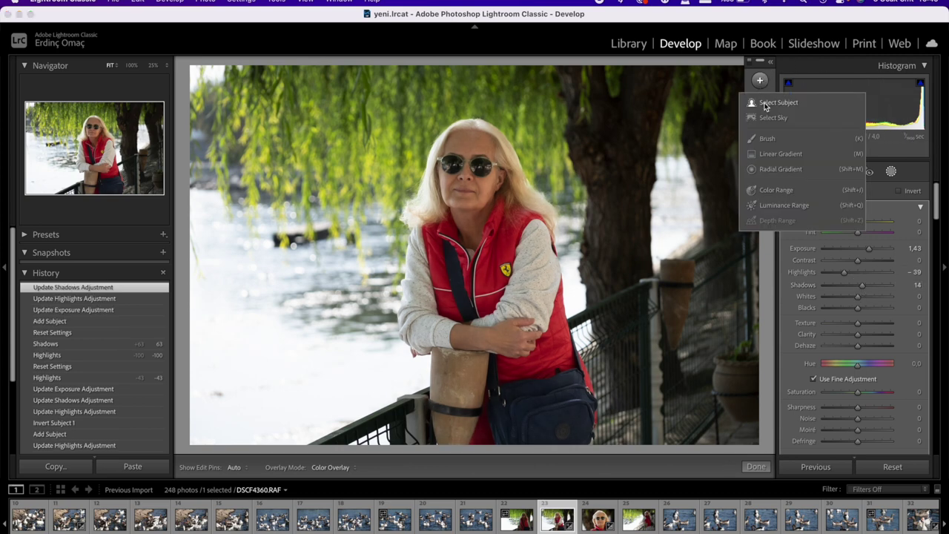
# Step: Add an inverted background subject mask (Highlights −61, Shadows 23), close masking, then reset the photo
pyautogui.click(766, 104)
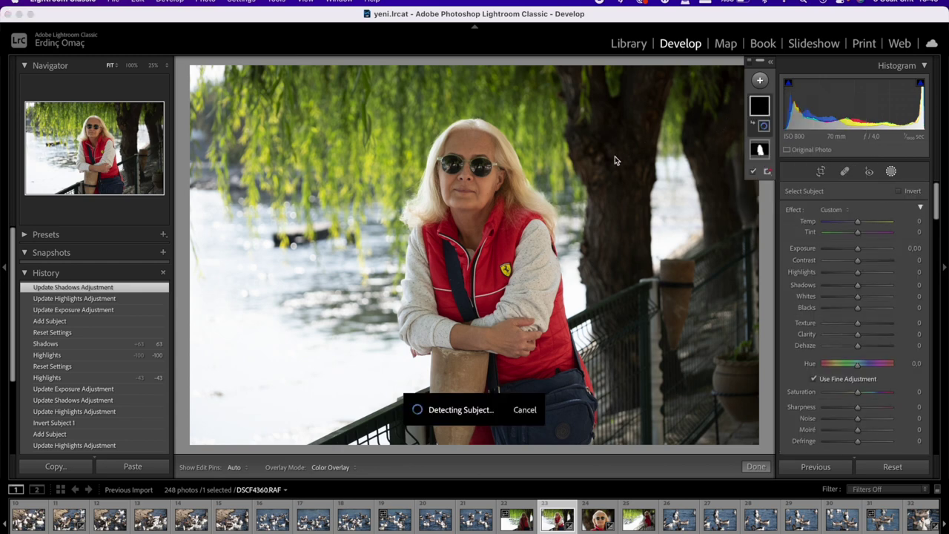
pyautogui.rightClick(764, 129)
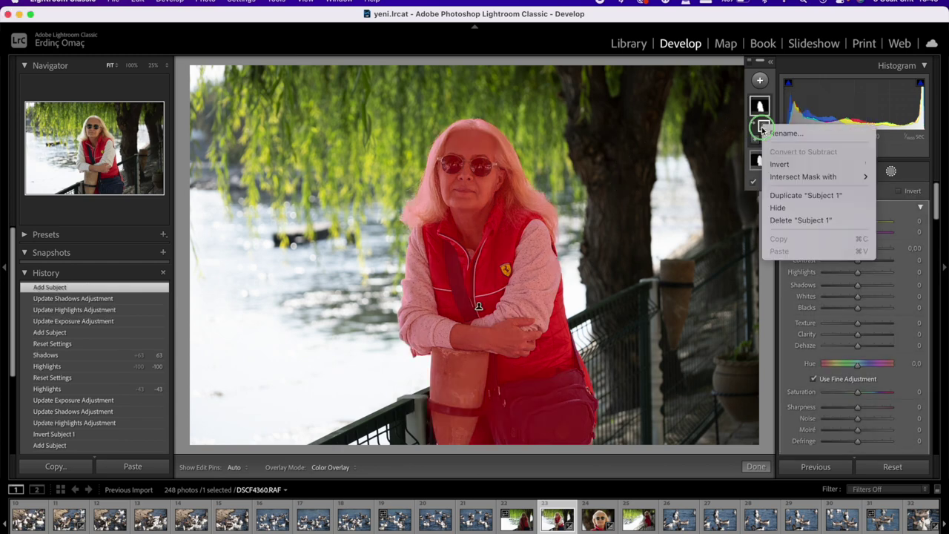
pyautogui.click(778, 165)
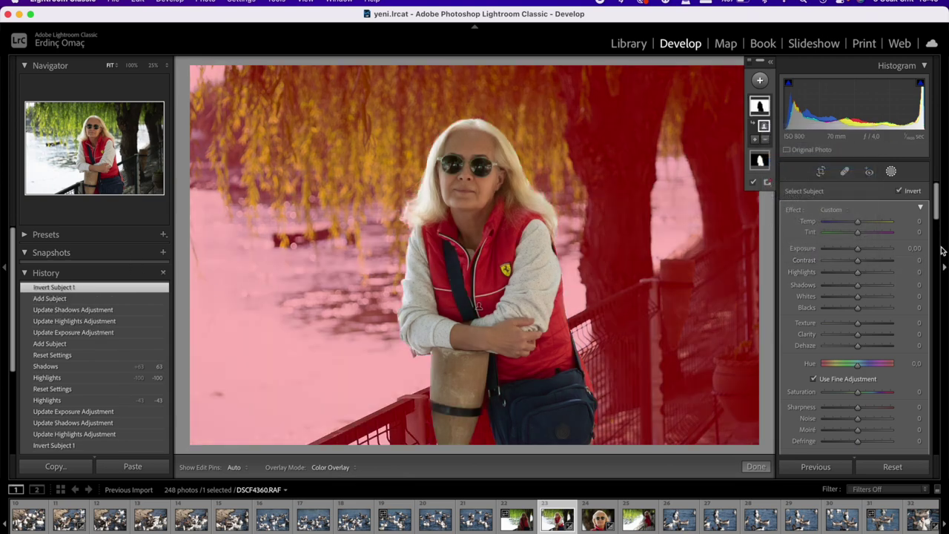
pyautogui.moveTo(858, 272); pyautogui.dragTo(836, 274)
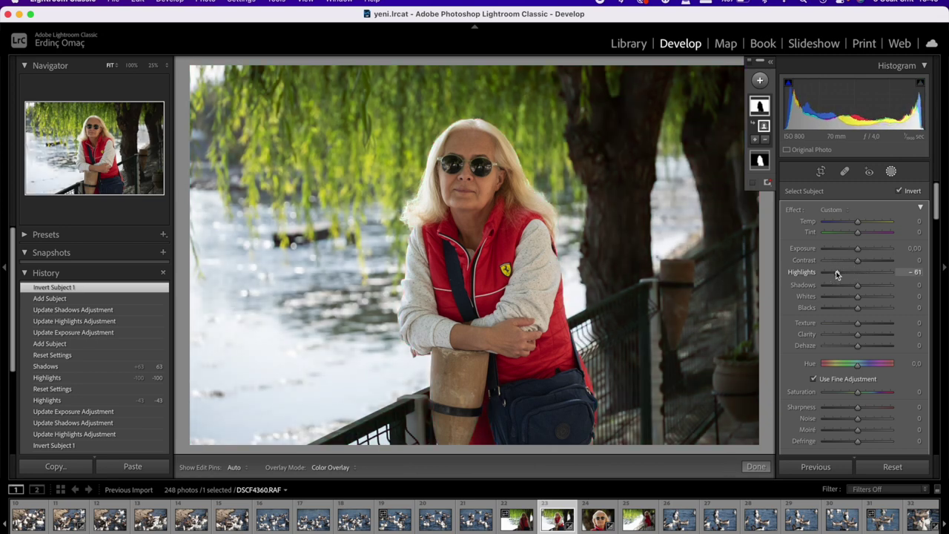
pyautogui.moveTo(836, 273); pyautogui.dragTo(836, 272)
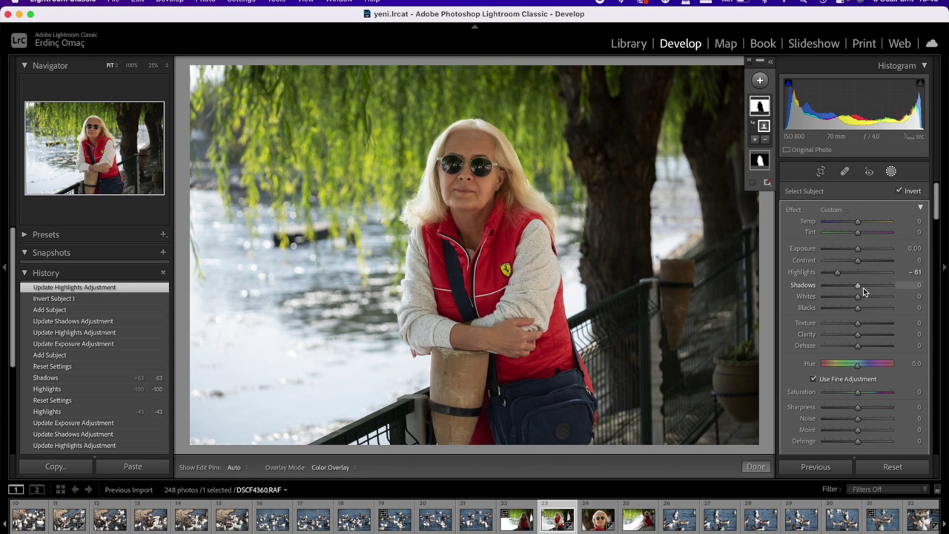
pyautogui.moveTo(858, 288); pyautogui.dragTo(864, 284)
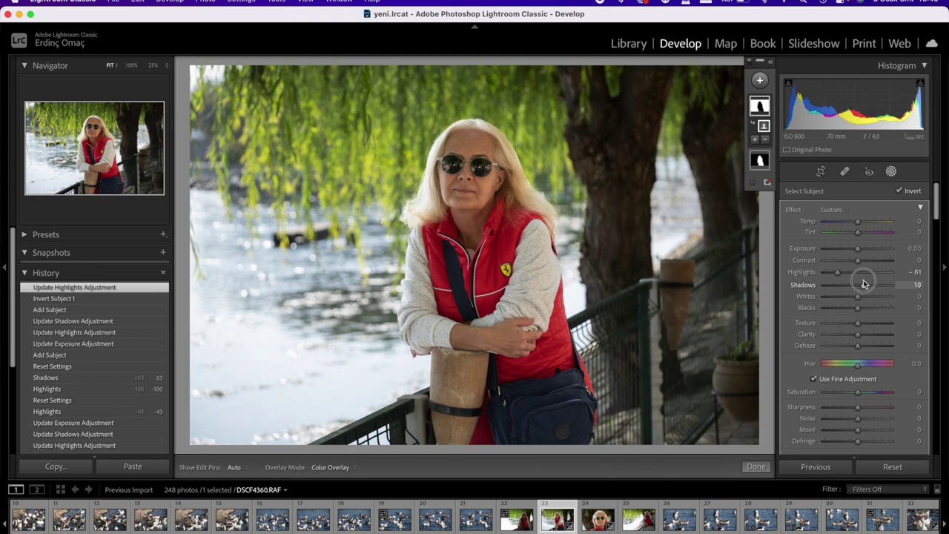
pyautogui.moveTo(864, 284); pyautogui.dragTo(866, 284)
pyautogui.scroll(-3, 867, 285)
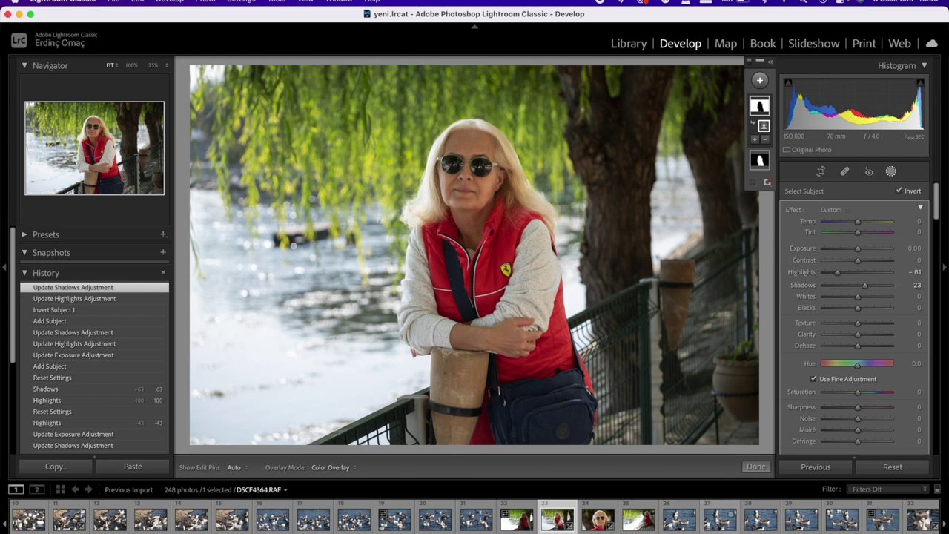
pyautogui.click(757, 467)
pyautogui.click(894, 466)
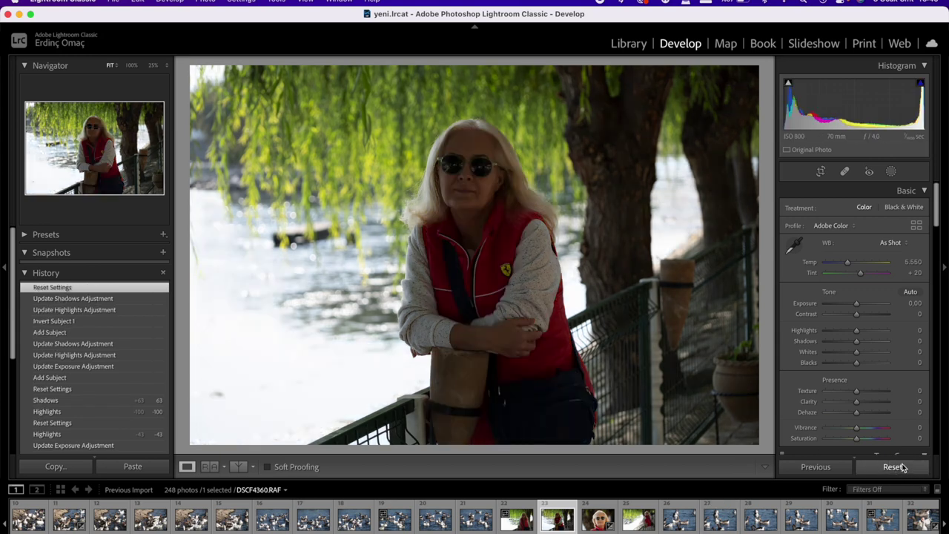
# Step: Undo the reset to restore the portrait's masks and switch to DSCF4362.RAF
pyautogui.press('super+z')
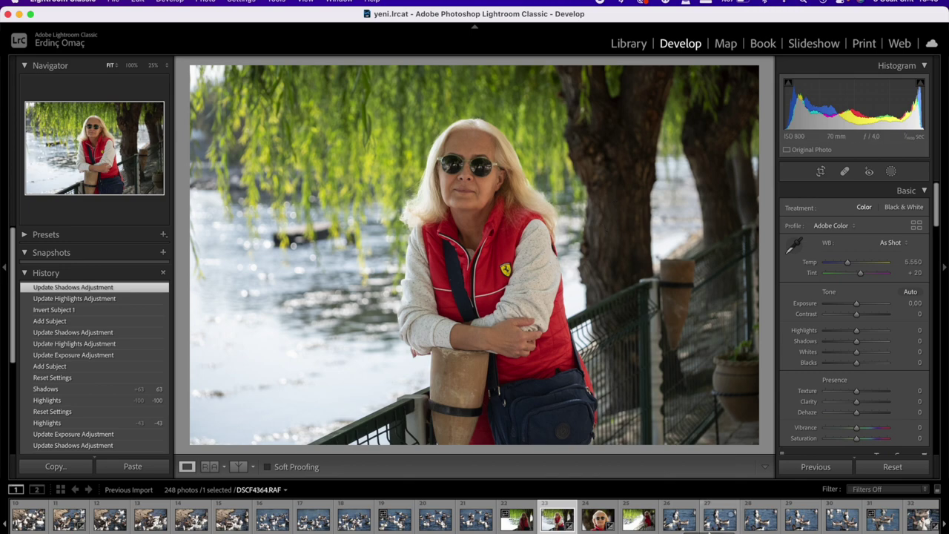
pyautogui.click(643, 524)
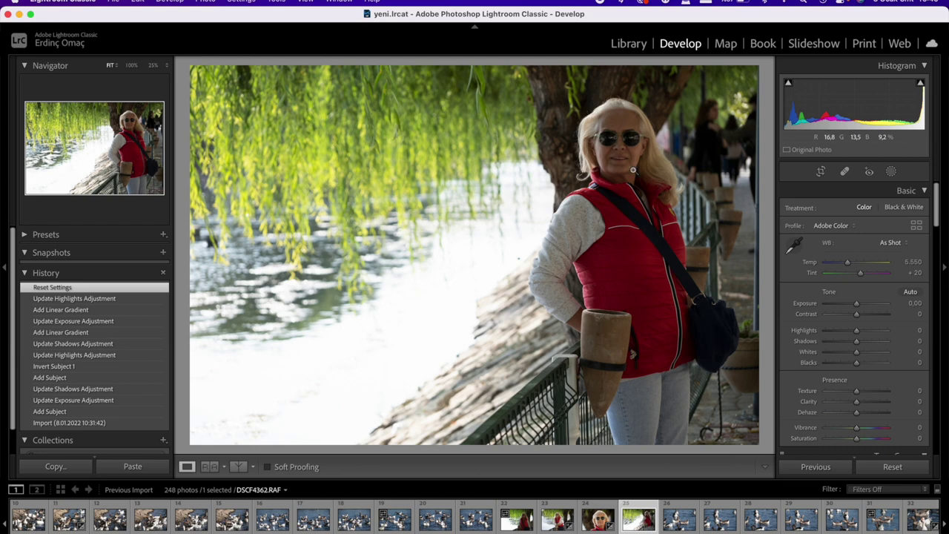
# Step: Mask the woman via Select Subject with Exposure 0.94 and Highlights −76, then add a second subject mask
pyautogui.click(892, 172)
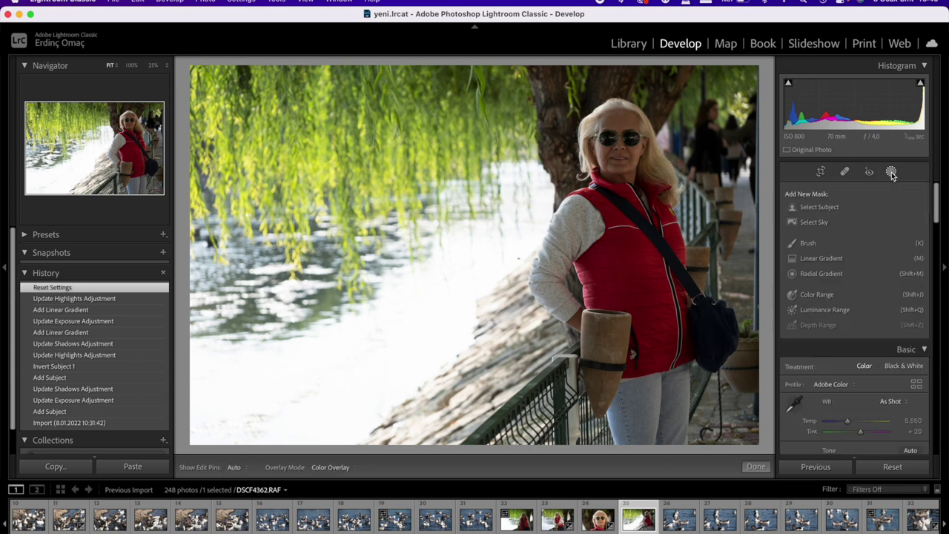
pyautogui.click(819, 207)
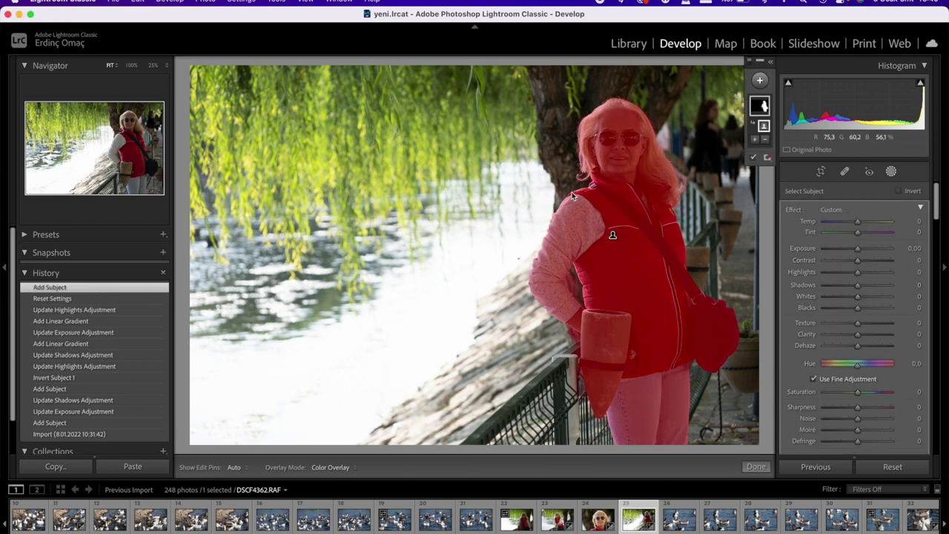
pyautogui.click(549, 31)
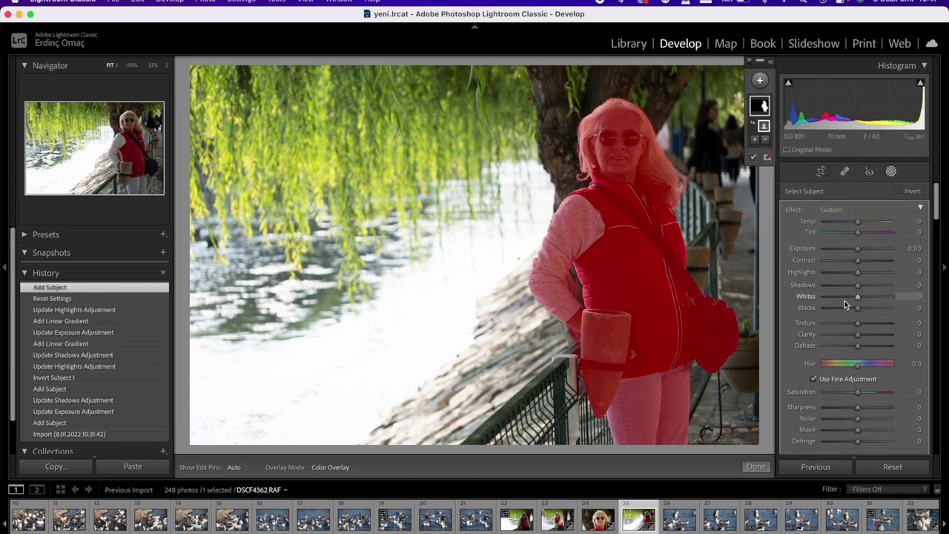
pyautogui.click(858, 250)
pyautogui.moveTo(858, 252); pyautogui.dragTo(864, 251)
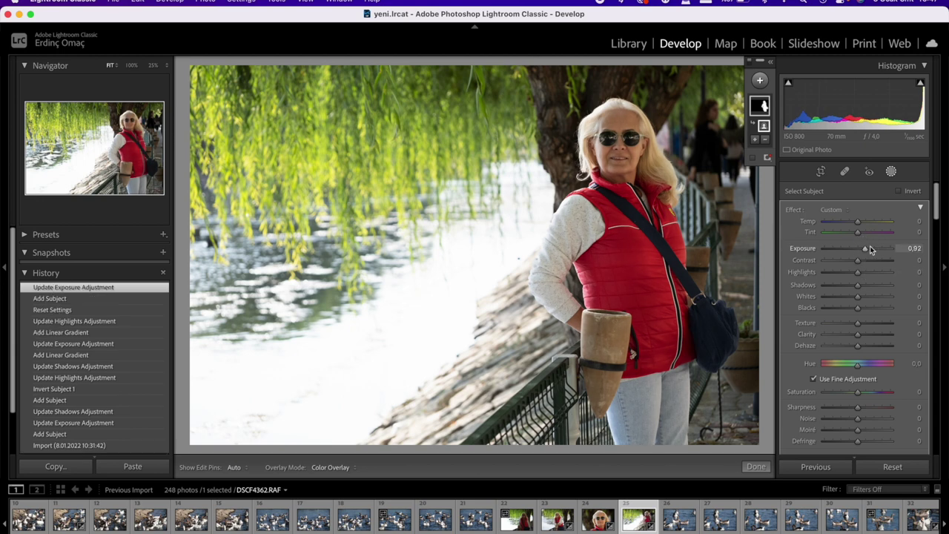
pyautogui.click(865, 250)
pyautogui.moveTo(866, 251); pyautogui.dragTo(833, 276)
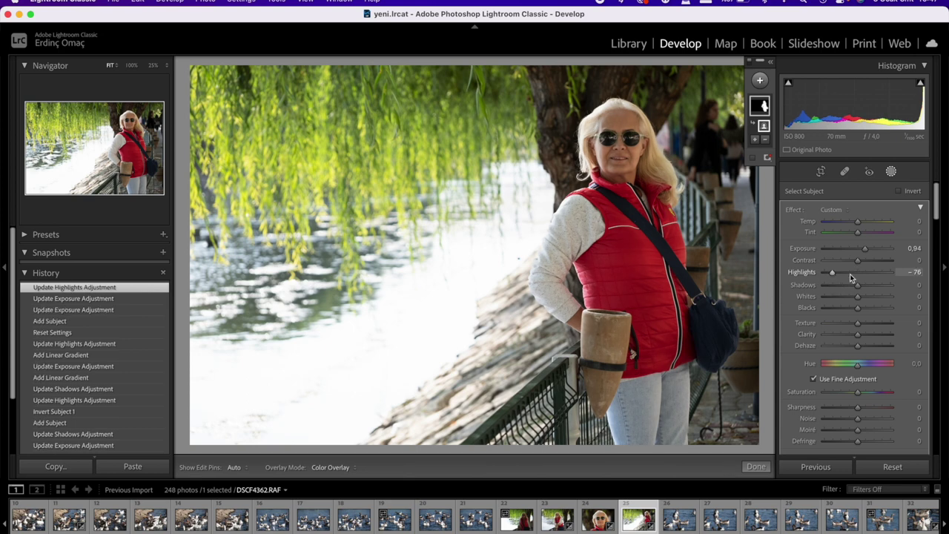
pyautogui.click(761, 81)
pyautogui.click(769, 104)
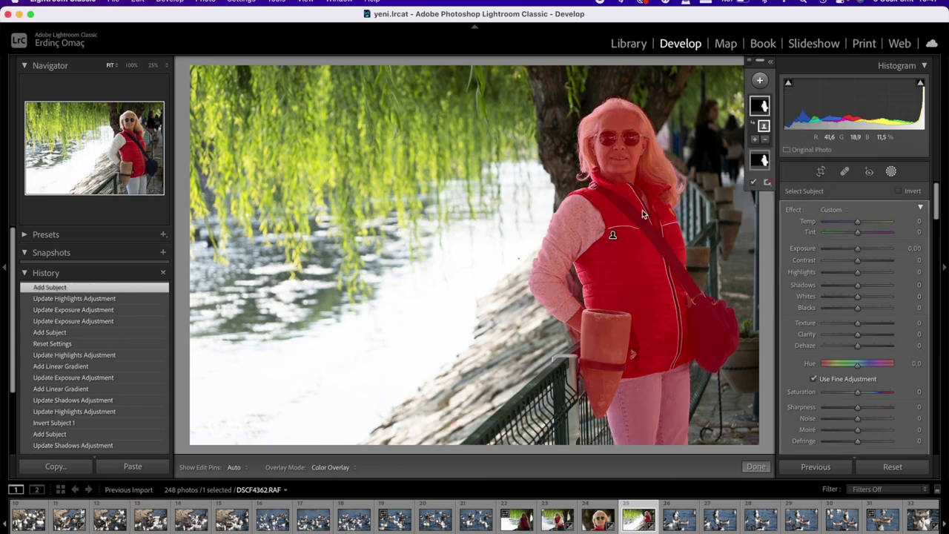
# Step: Invert the second subject mask onto the background and lower its Highlights to −67
pyautogui.rightClick(763, 128)
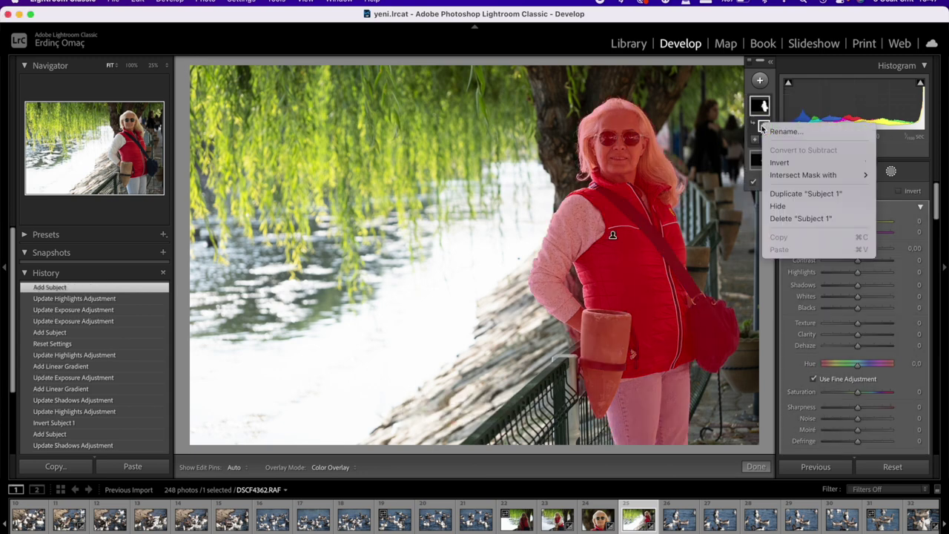
pyautogui.click(779, 162)
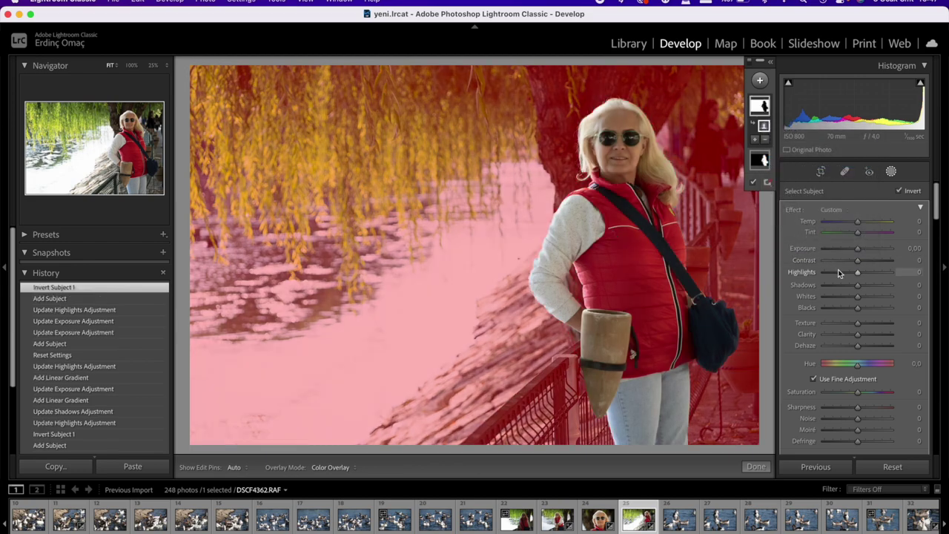
pyautogui.moveTo(858, 276)
pyautogui.mouseDown()
pyautogui.moveTo(822, 274)
pyautogui.moveTo(839, 273)
pyautogui.mouseUp()
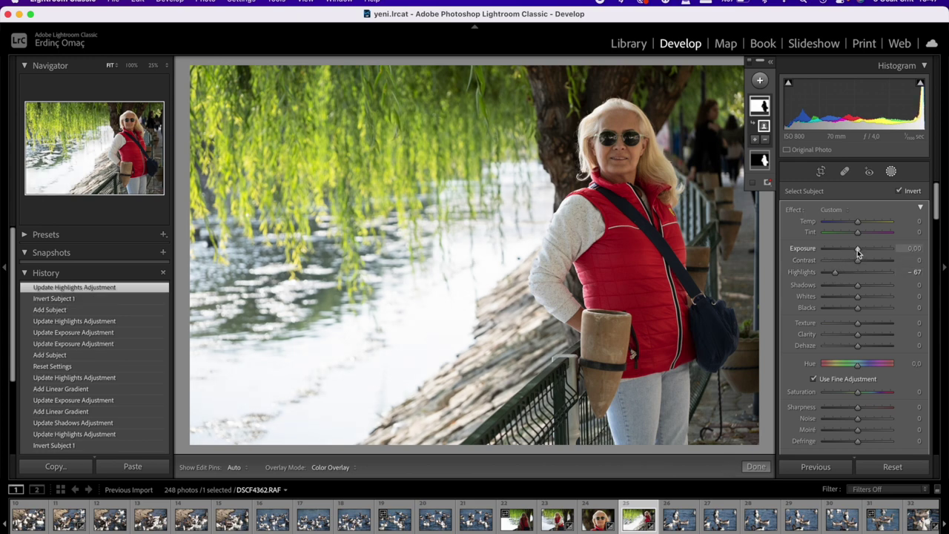
pyautogui.click(760, 81)
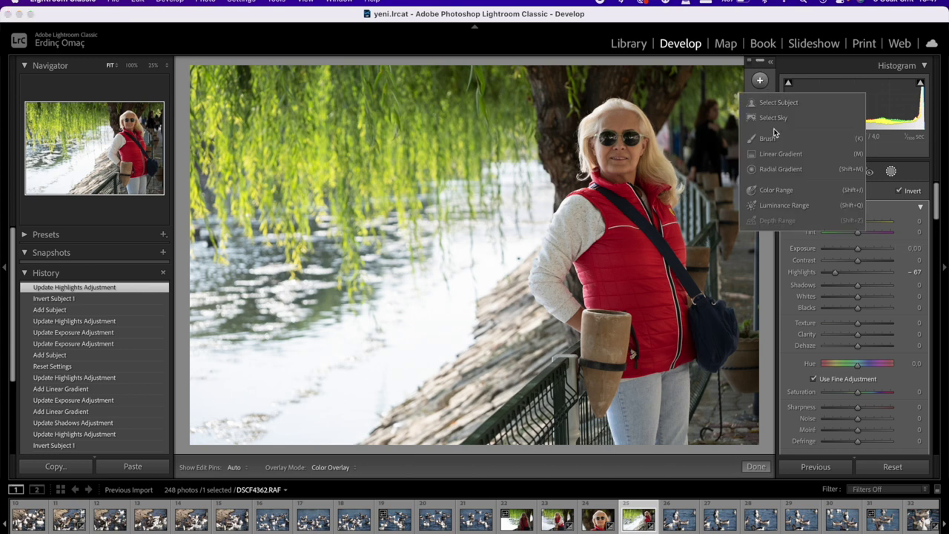
# Step: Darken the top-right corner with a linear gradient at Exposure −2.02 and Shadows −36
pyautogui.click(782, 154)
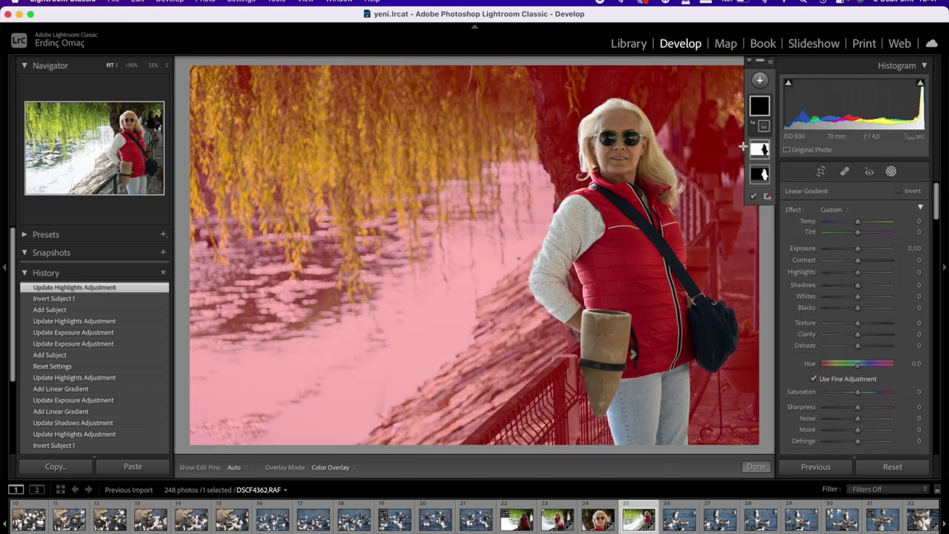
pyautogui.moveTo(731, 121); pyautogui.dragTo(667, 154)
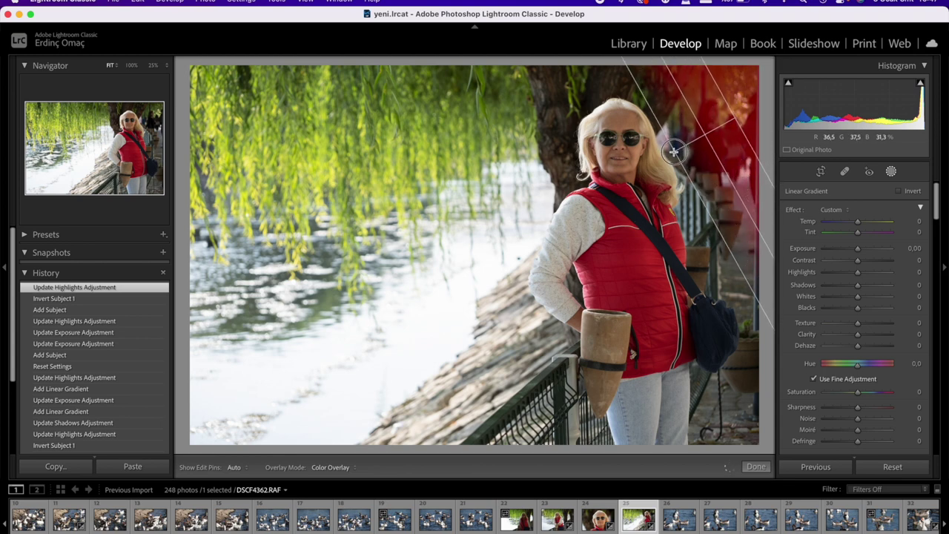
pyautogui.moveTo(668, 154); pyautogui.dragTo(660, 146)
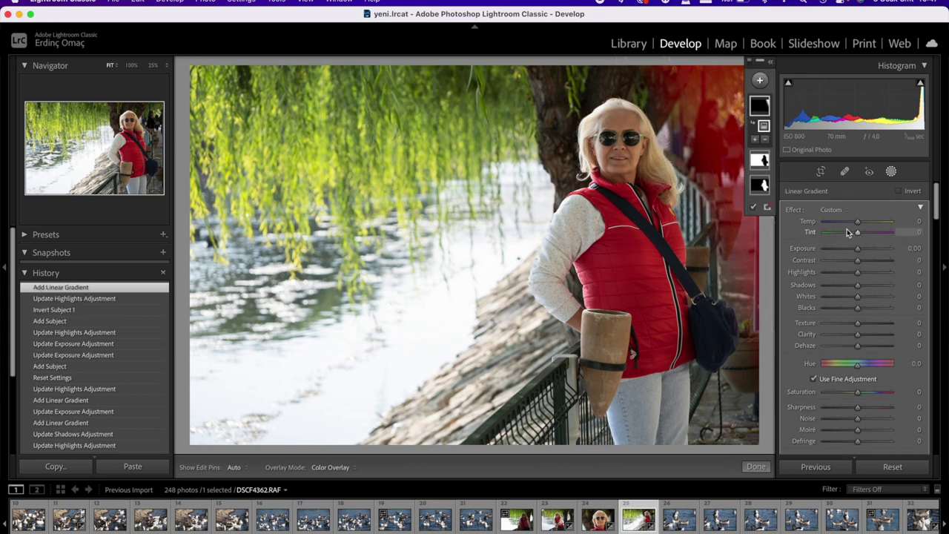
pyautogui.moveTo(859, 249); pyautogui.dragTo(842, 248)
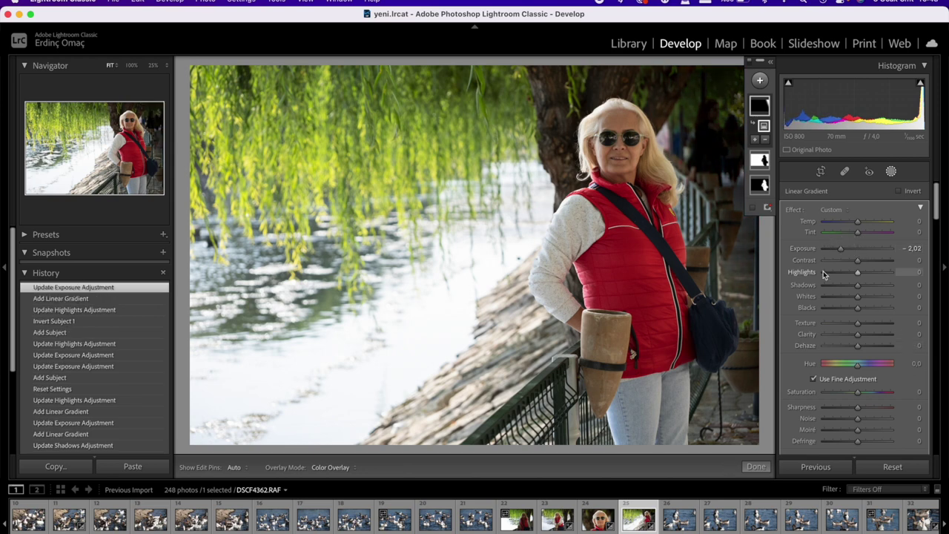
pyautogui.moveTo(858, 285); pyautogui.dragTo(848, 289)
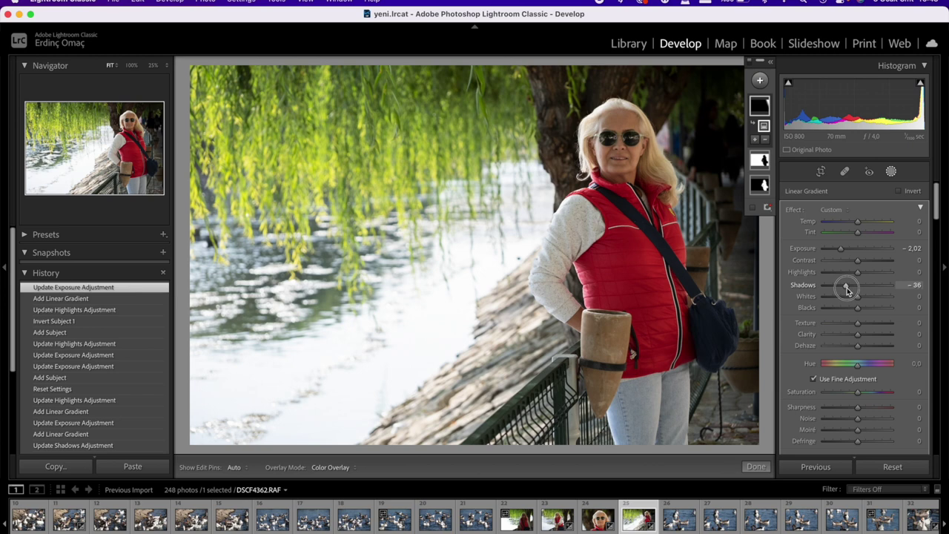
pyautogui.click(891, 171)
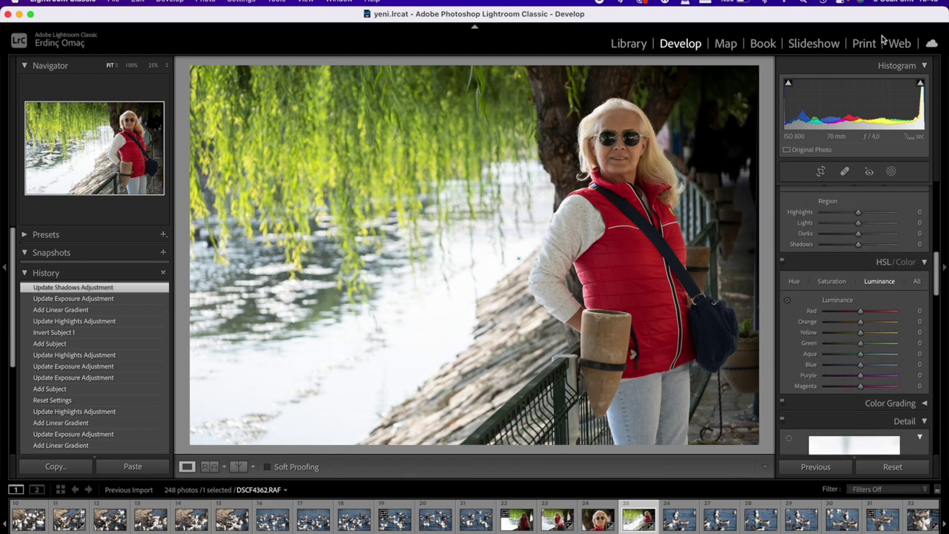
# Step: Add an inverted radial gradient around the river with Exposure −0.46 and Shadows −19, then finish masking
pyautogui.click(891, 171)
pyautogui.click(760, 80)
pyautogui.click(787, 153)
pyautogui.moveTo(459, 231); pyautogui.dragTo(644, 350)
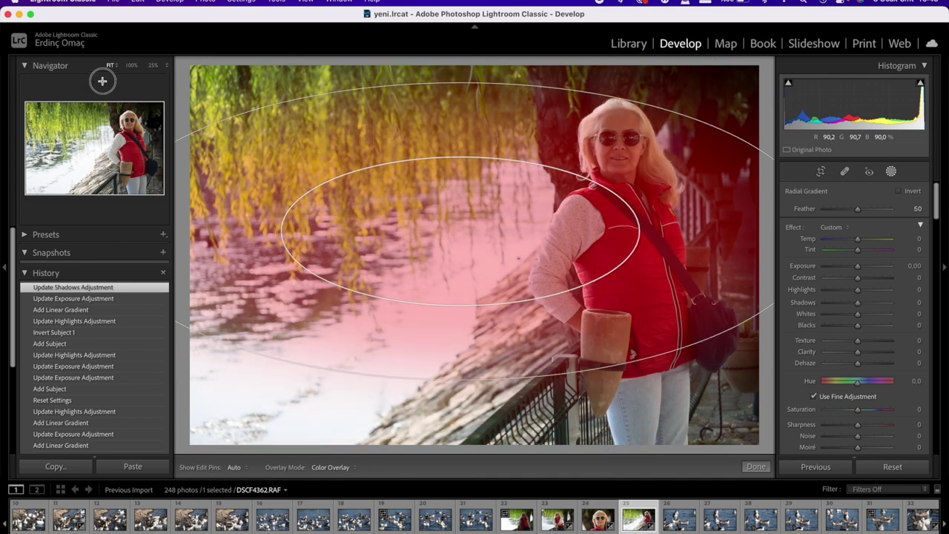
pyautogui.moveTo(644, 350); pyautogui.dragTo(463, 254)
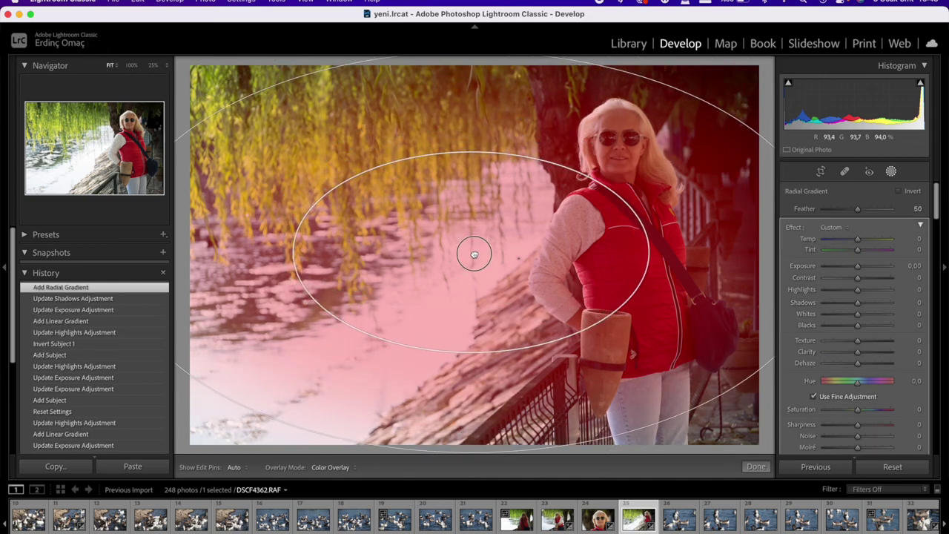
pyautogui.rightClick(764, 124)
pyautogui.click(794, 164)
pyautogui.moveTo(858, 265); pyautogui.dragTo(854, 266)
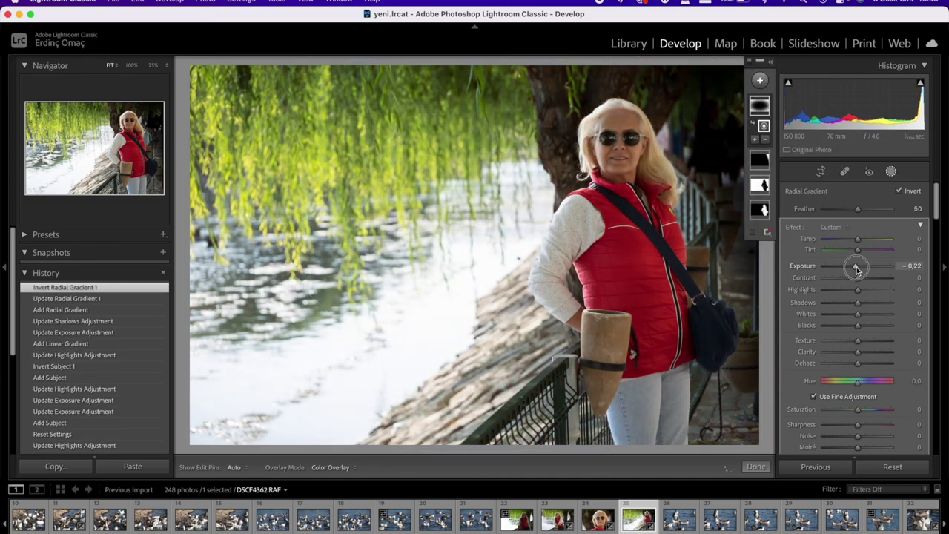
pyautogui.moveTo(859, 303); pyautogui.dragTo(851, 302)
pyautogui.moveTo(523, 244)
pyautogui.mouseDown()
pyautogui.moveTo(474, 248)
pyautogui.moveTo(539, 201)
pyautogui.mouseUp()
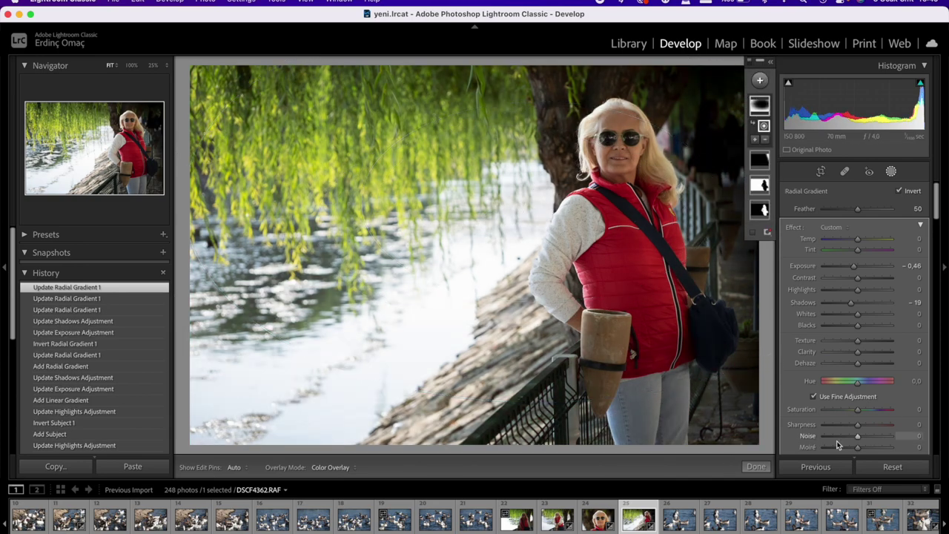
pyautogui.click(756, 468)
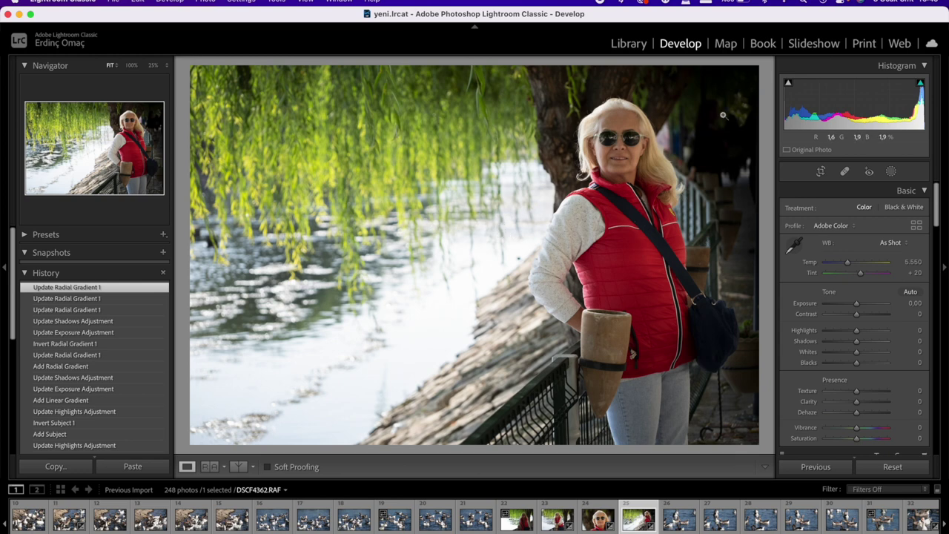
pyautogui.click(895, 468)
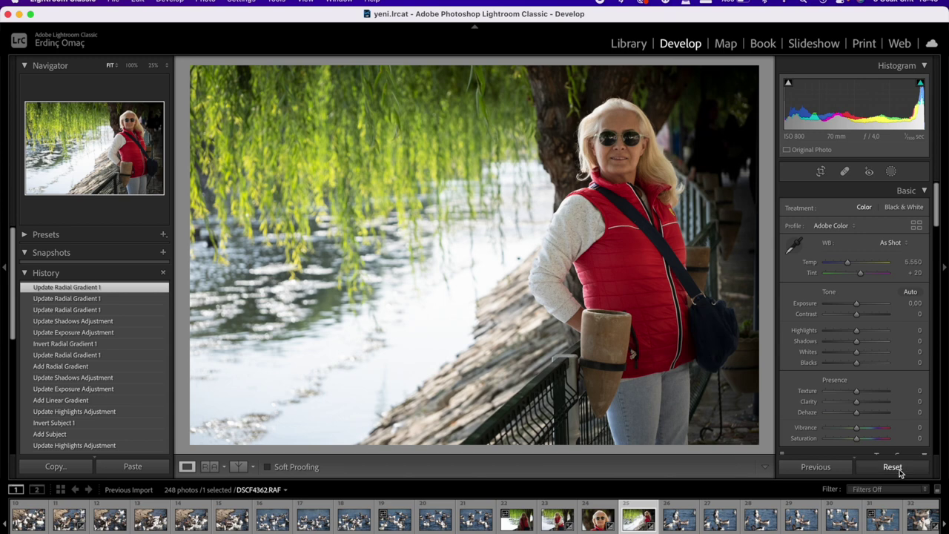
pyautogui.press('super+z')
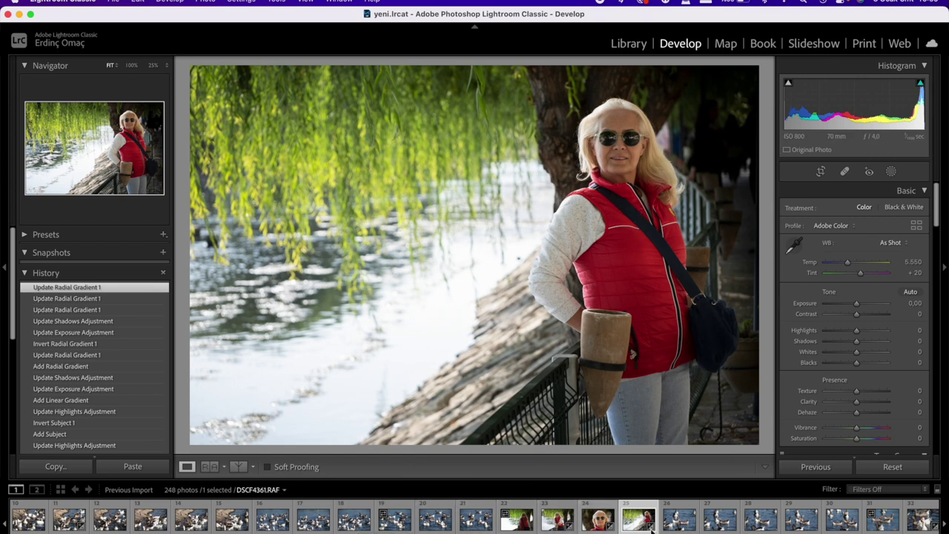
pyautogui.scroll(-5, 626, 524)
pyautogui.scroll(-5, 625, 524)
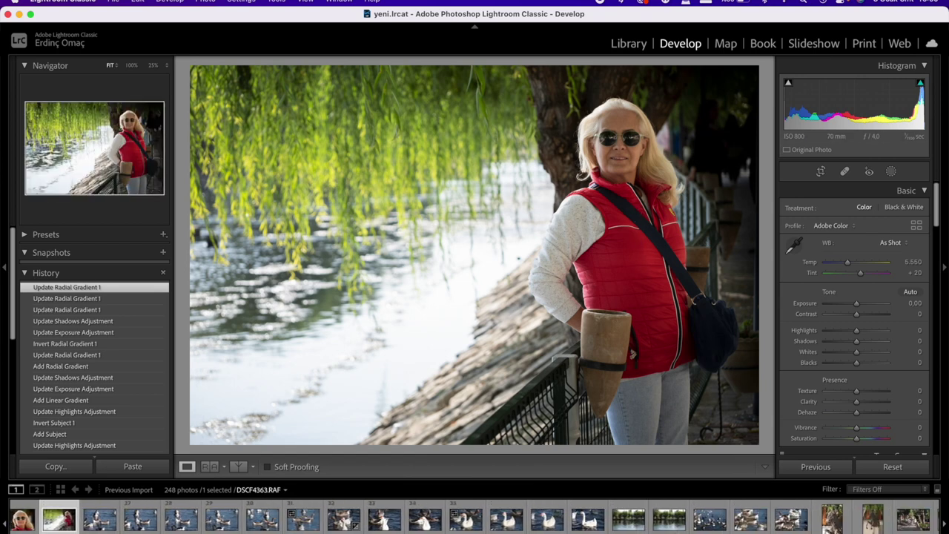
pyautogui.scroll(-2, 723, 523)
pyautogui.scroll(-2, 723, 524)
pyautogui.scroll(-1, 721, 528)
pyautogui.scroll(-1, 720, 526)
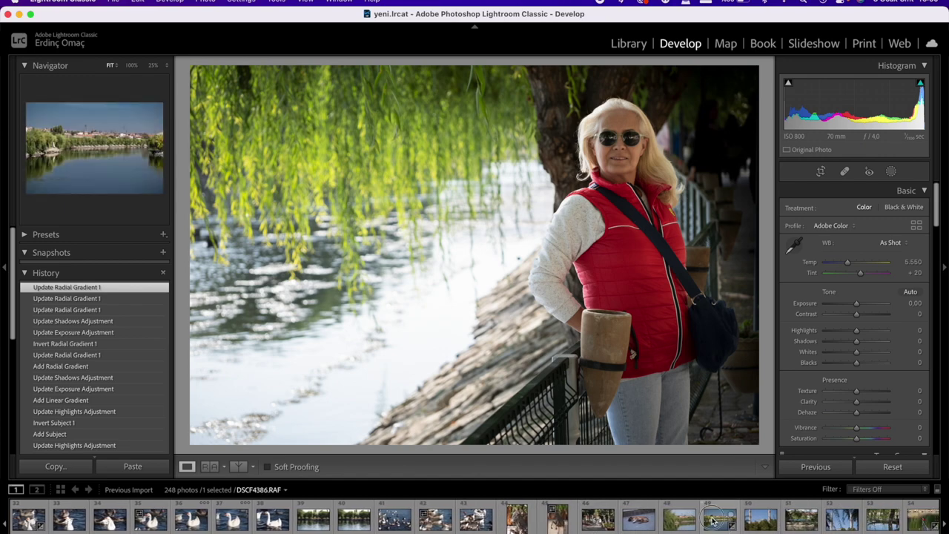
# Step: Open river landscape DSCF4386.RAF, reset its edits, and return Exposure to 0.00
pyautogui.click(714, 522)
pyautogui.click(894, 466)
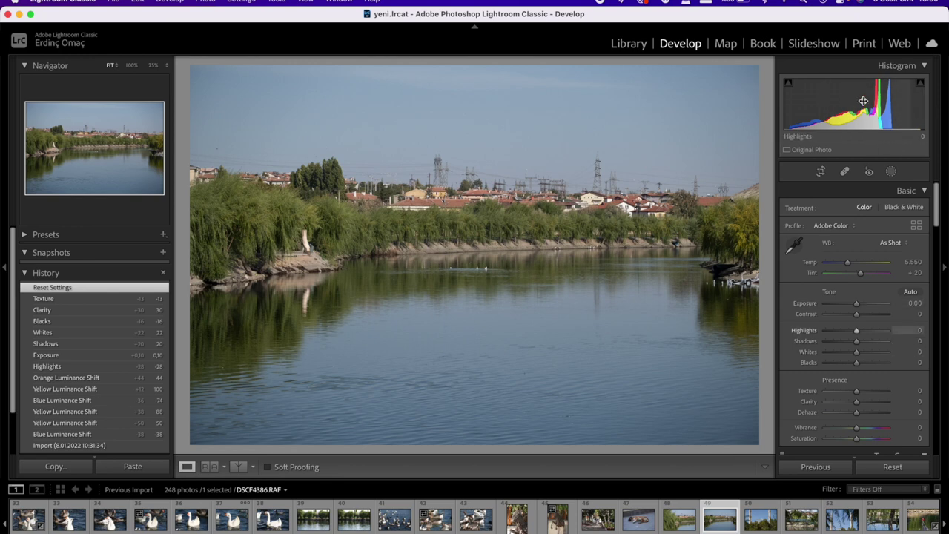
pyautogui.moveTo(856, 303); pyautogui.dragTo(858, 305)
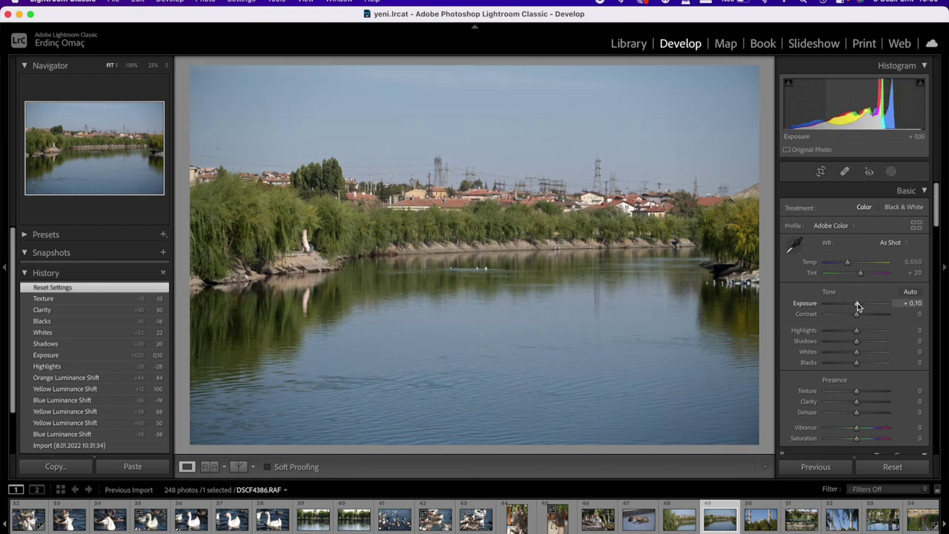
pyautogui.doubleClick(858, 302)
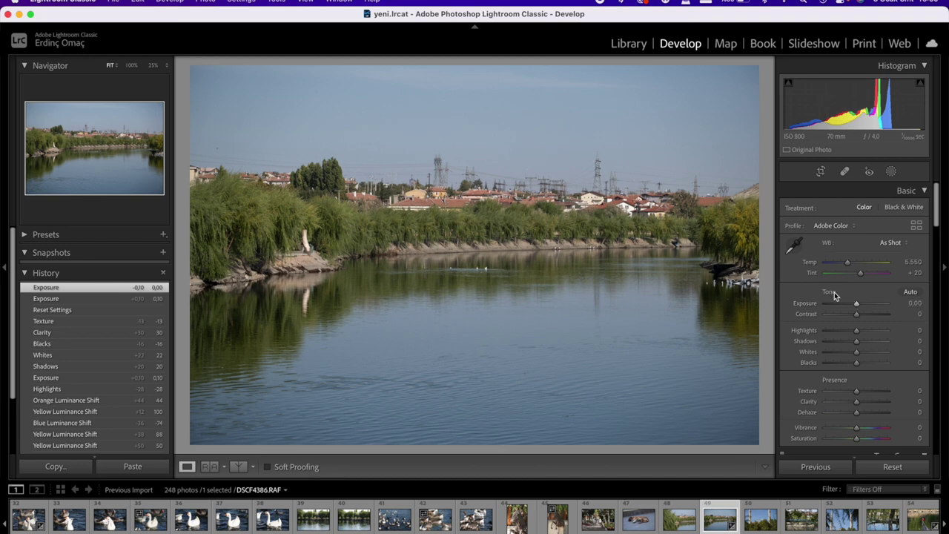
# Step: Show only the Luminance sliders in the HSL/Color panel
pyautogui.scroll(-3, 920, 408)
pyautogui.scroll(-3, 914, 395)
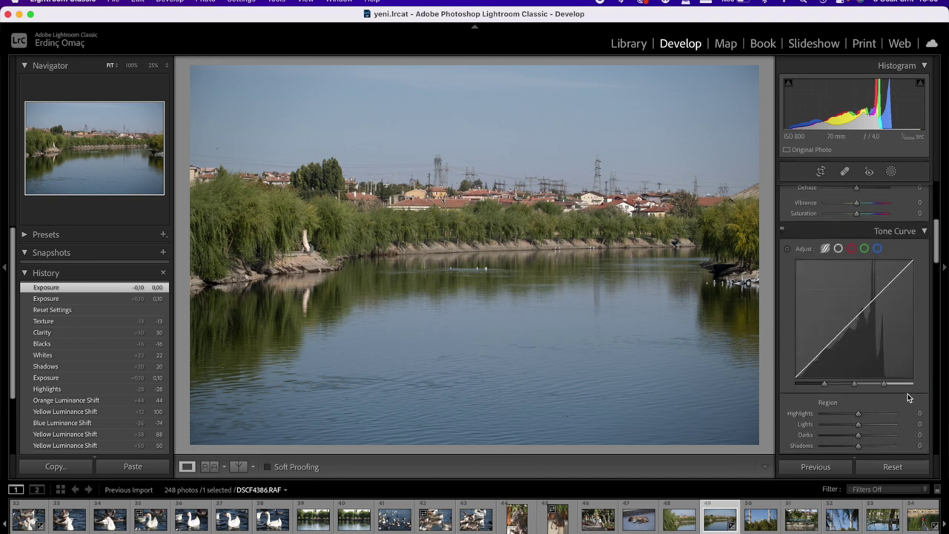
pyautogui.scroll(-3, 912, 395)
pyautogui.scroll(-1, 905, 378)
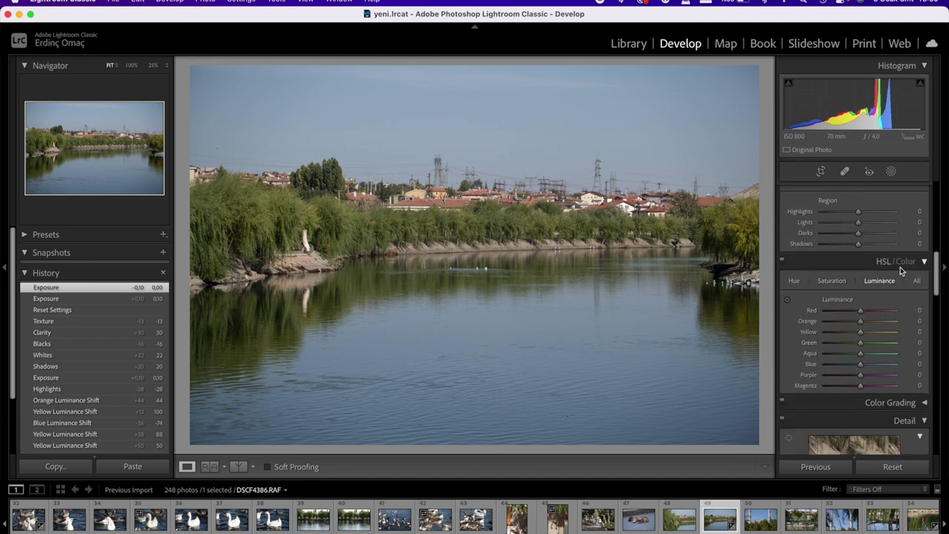
pyautogui.click(882, 282)
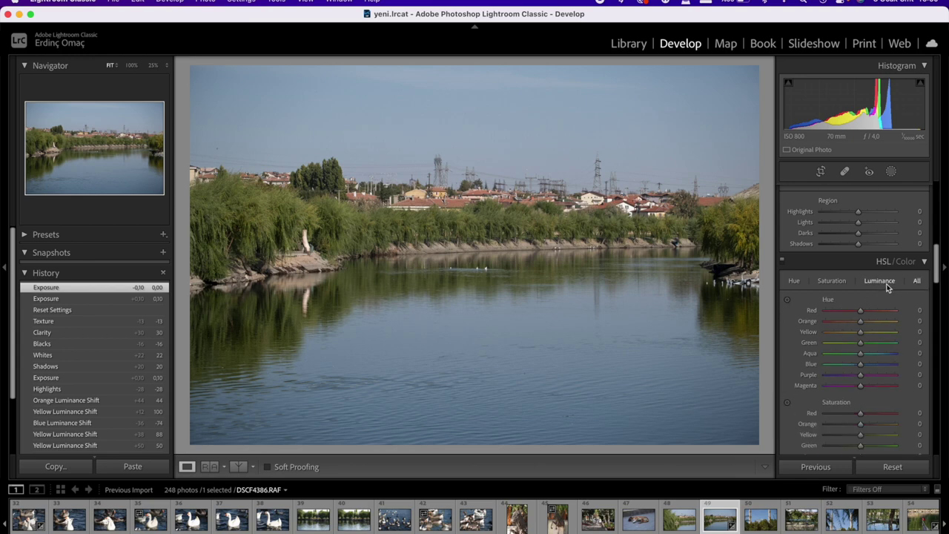
pyautogui.click(887, 285)
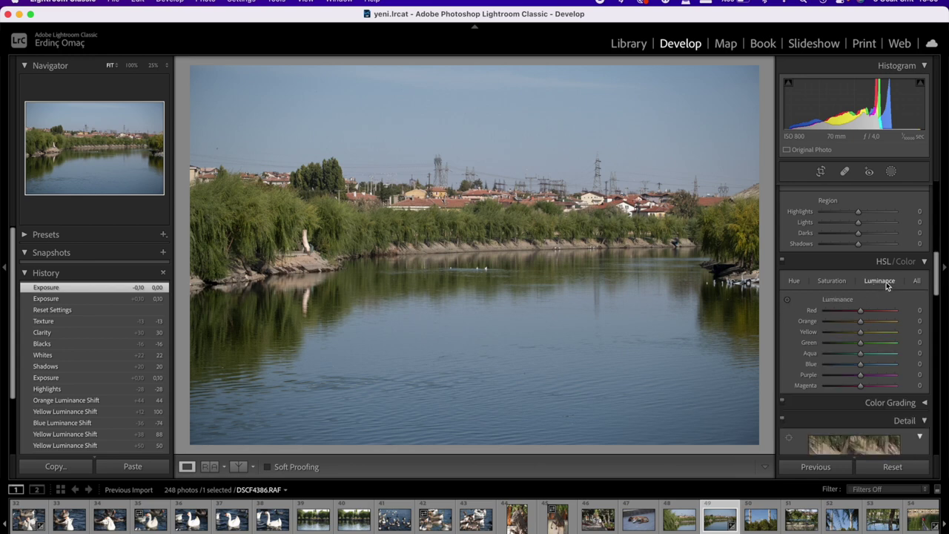
# Step: Drag the luminance targeted tool on sky, foliage and roofs: Blue -64, Yellow/Green +100, Orange +49
pyautogui.click(788, 299)
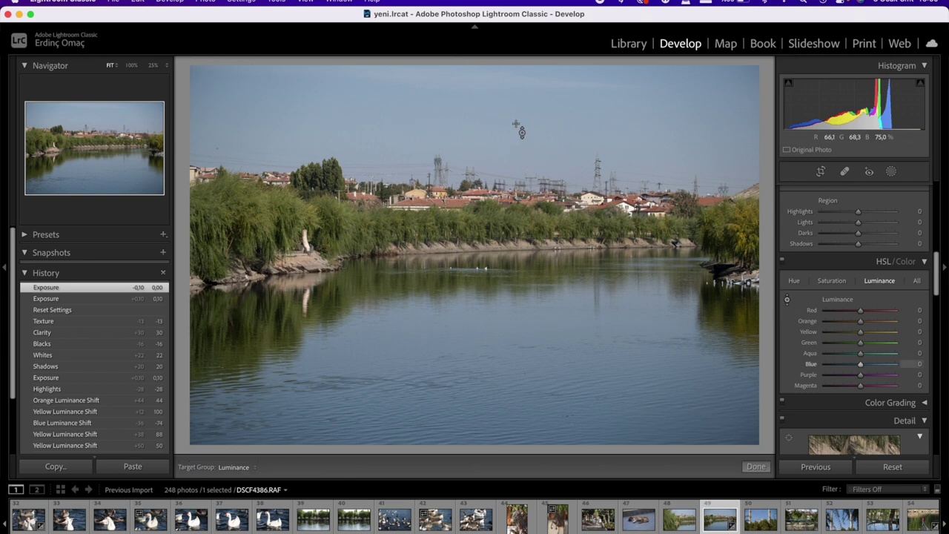
pyautogui.moveTo(475, 112); pyautogui.dragTo(475, 141)
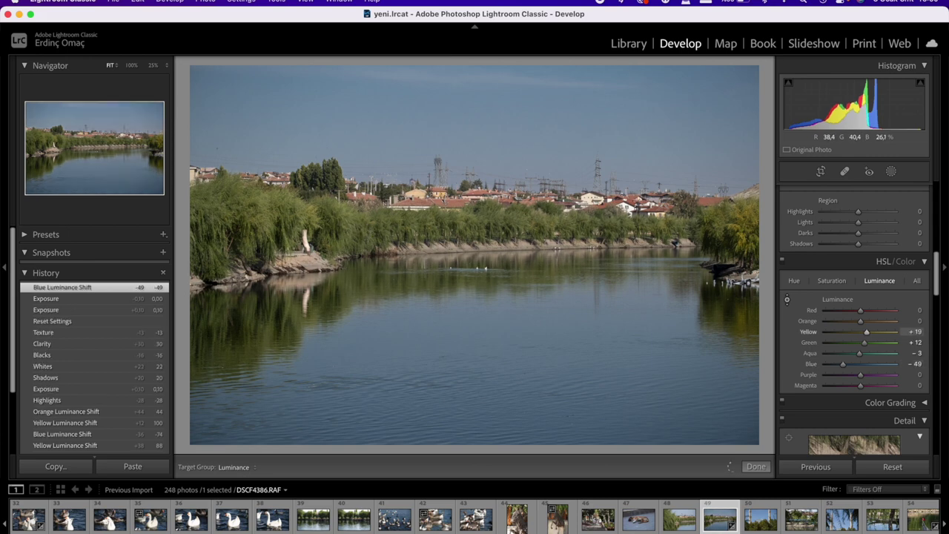
pyautogui.moveTo(364, 297); pyautogui.dragTo(364, 234)
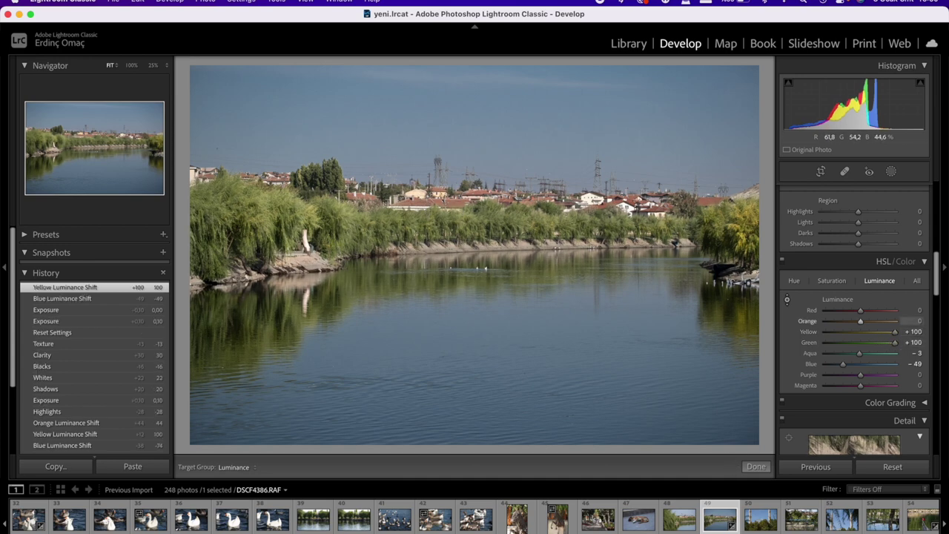
pyautogui.moveTo(459, 211); pyautogui.dragTo(459, 210)
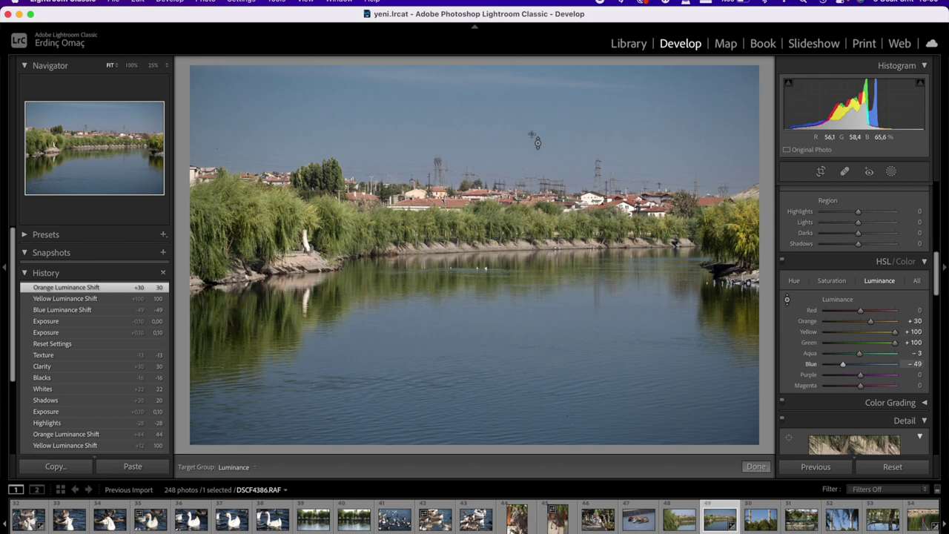
pyautogui.moveTo(341, 88); pyautogui.dragTo(341, 97)
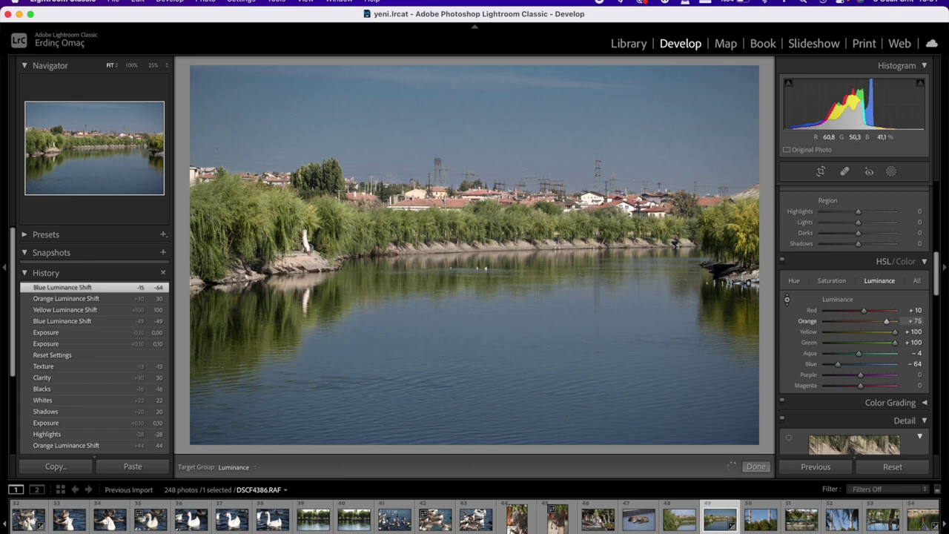
pyautogui.moveTo(638, 214); pyautogui.dragTo(638, 213)
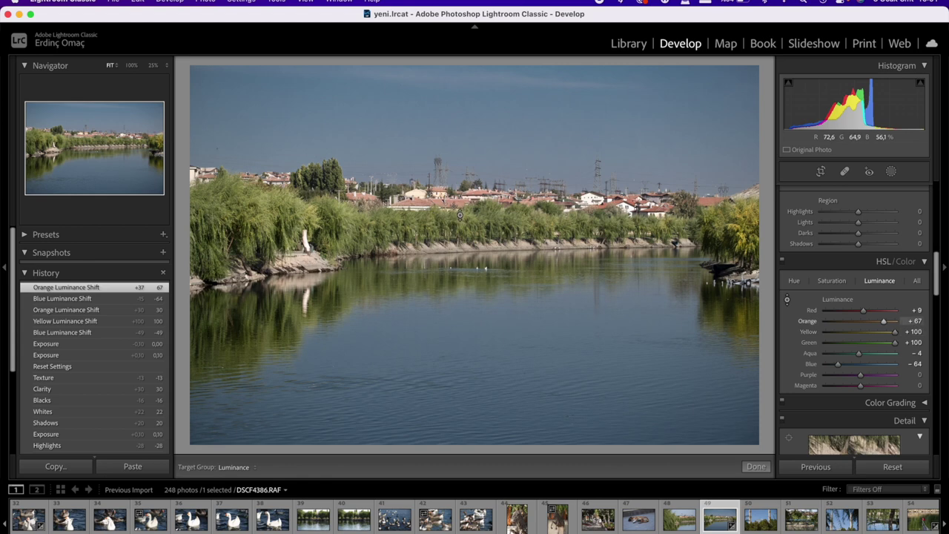
pyautogui.moveTo(459, 213); pyautogui.dragTo(459, 213)
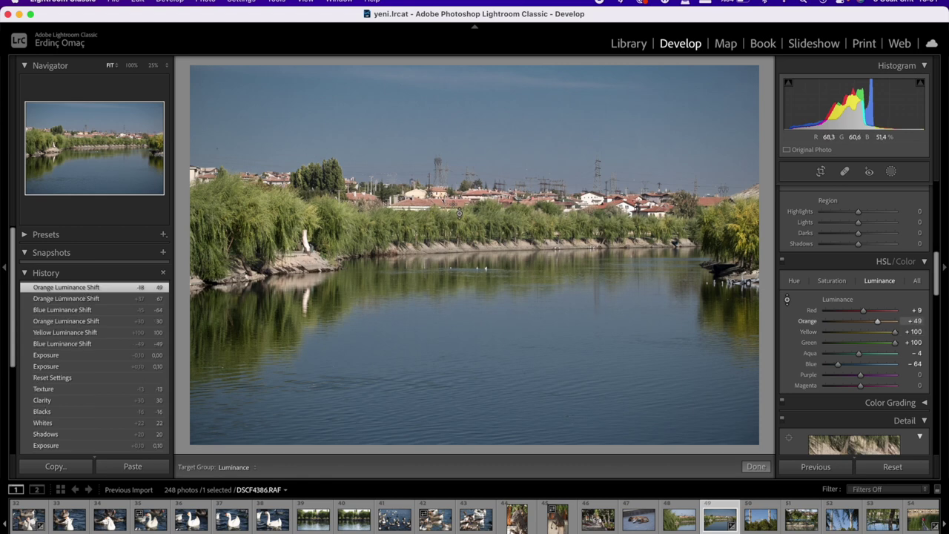
pyautogui.click(895, 467)
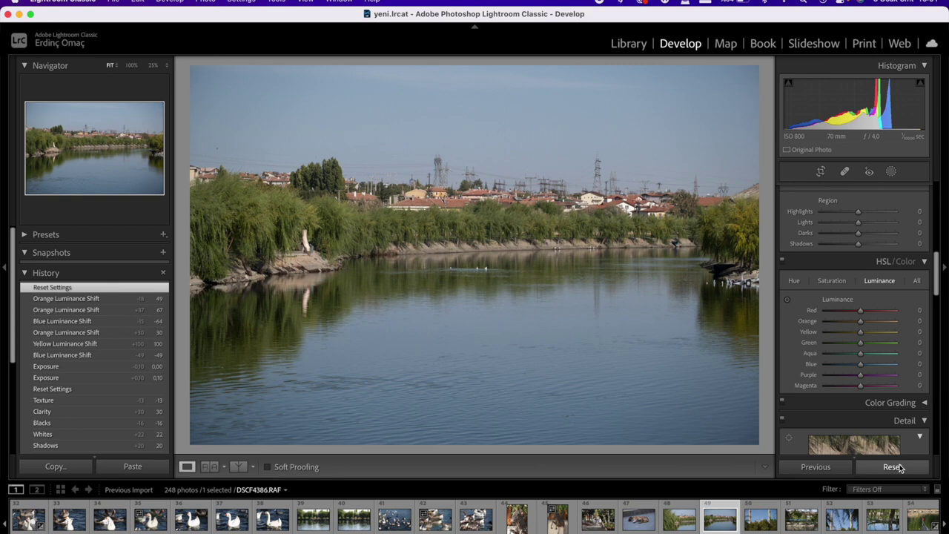
pyautogui.press('super+z')
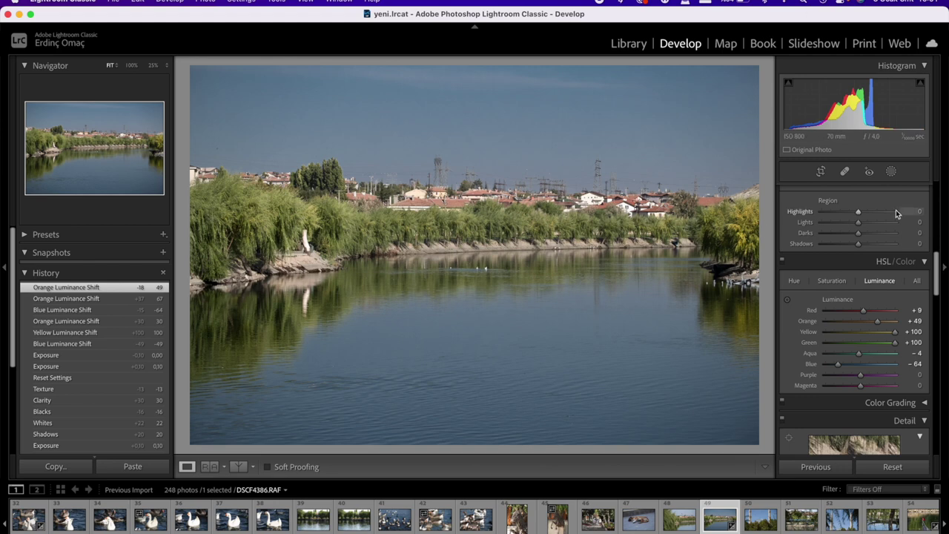
pyautogui.scroll(5, 892, 222)
pyautogui.scroll(5, 892, 230)
pyautogui.scroll(5, 890, 235)
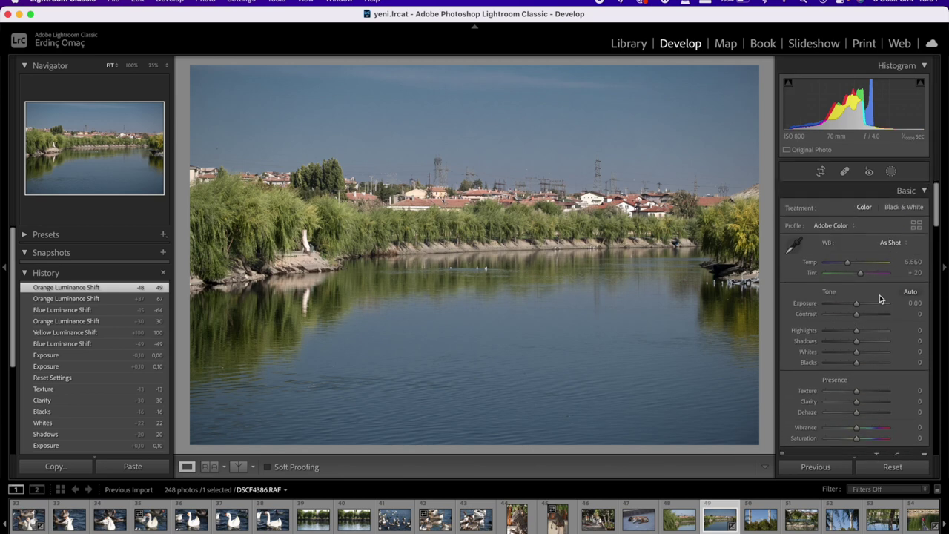
# Step: In the Basic panel, set Clarity +25, Exposure +0.30 and Shadows +13 on DSCF4386.RAF
pyautogui.scroll(-3, 884, 383)
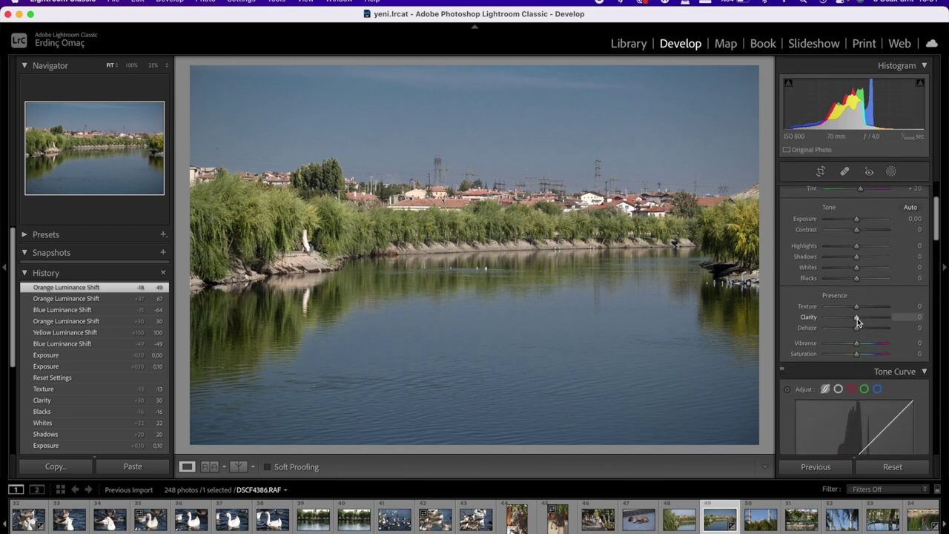
pyautogui.moveTo(864, 321); pyautogui.dragTo(860, 306)
pyautogui.scroll(3, 881, 260)
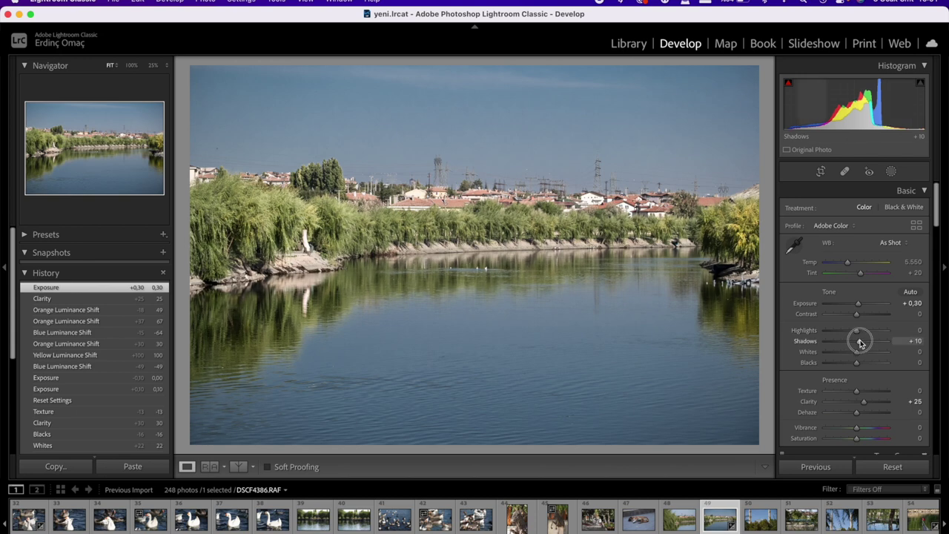
pyautogui.moveTo(861, 342); pyautogui.dragTo(861, 342)
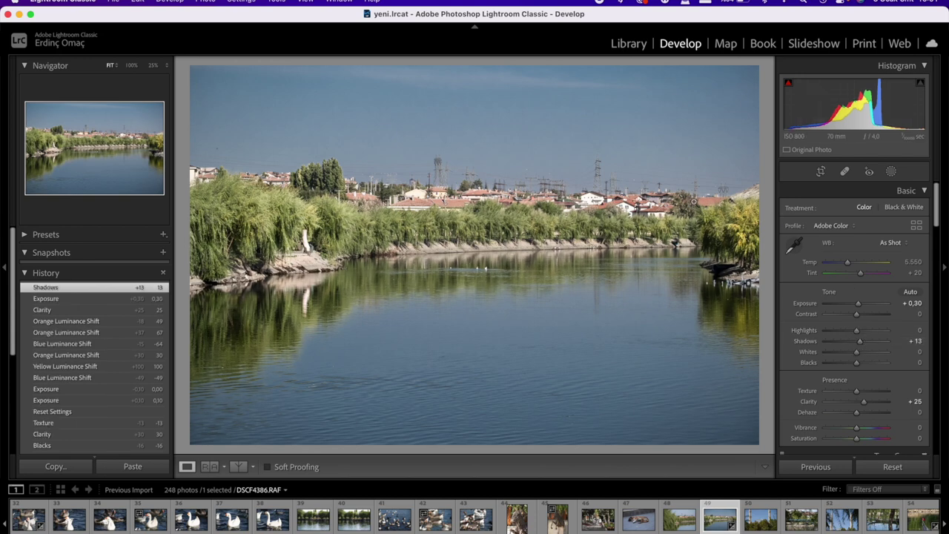